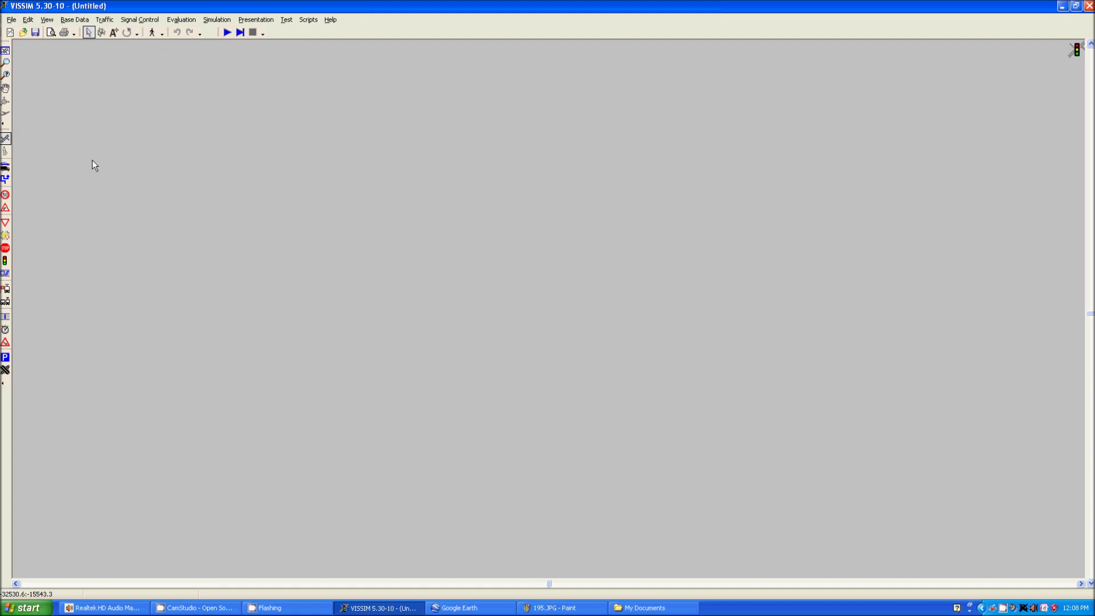
Switch to Links & Connectors mode and drag out a new straight link to the right.
{"action": "left_click", "coordinate": [6, 140]}
{"action": "left_click_drag", "start_coordinate": [137, 232], "coordinate": [325, 231]}
Finish link 1 and give it 3 lanes of 12.00 ft width.
{"action": "left_click_drag", "start_coordinate": [324, 232], "coordinate": [324, 232]}
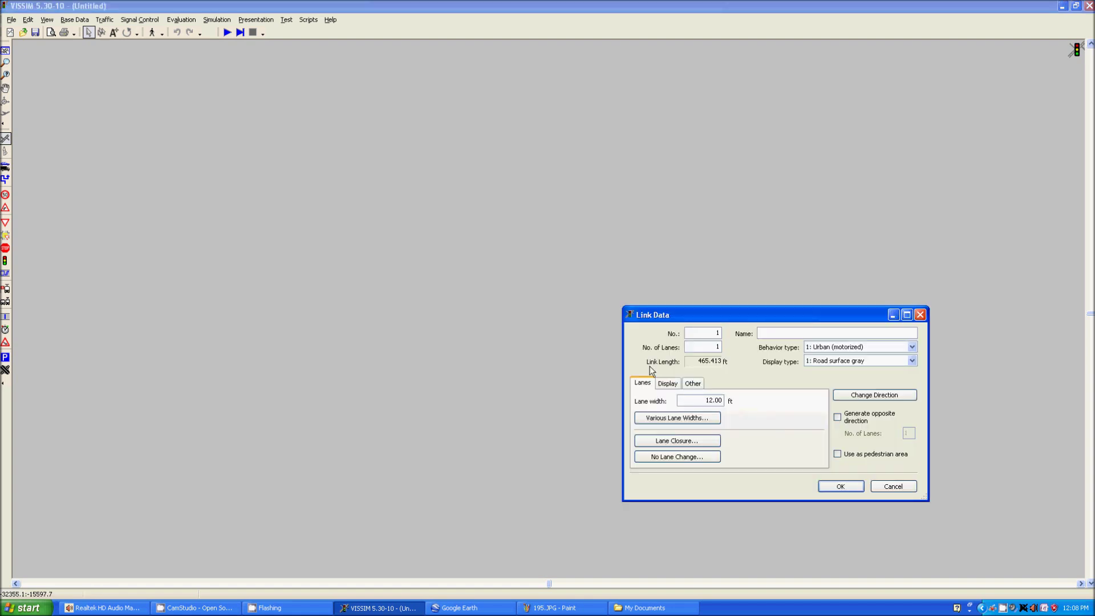
{"action": "left_click_drag", "start_coordinate": [716, 322], "coordinate": [393, 180]}
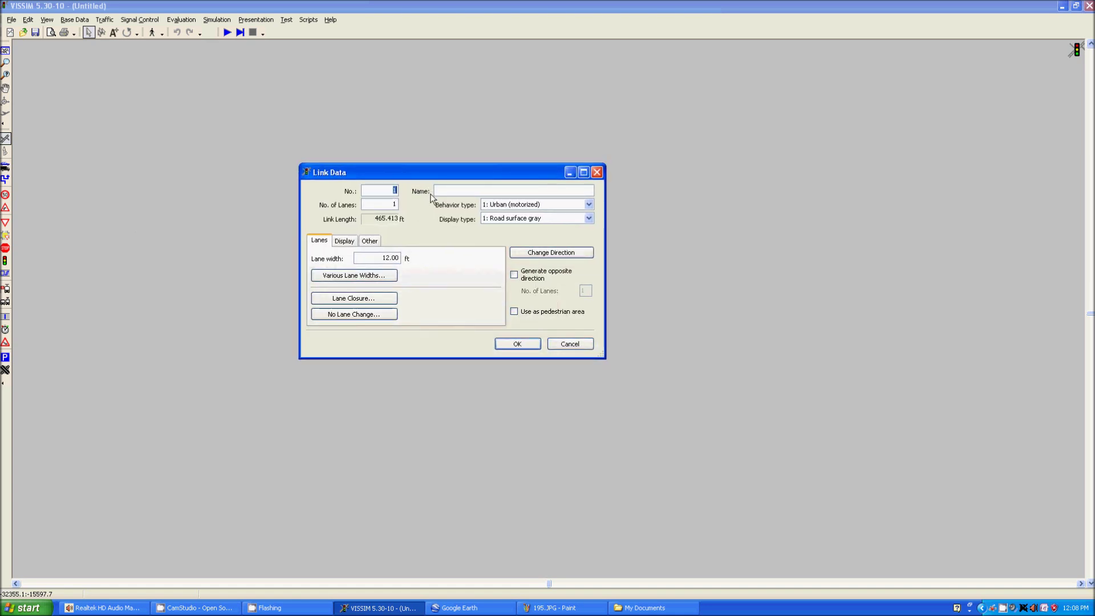
{"action": "key", "text": "Tab"}
{"action": "type", "text": "3"}
{"action": "double_click", "coordinate": [374, 258]}
{"action": "left_click", "coordinate": [374, 258]}
{"action": "left_click", "coordinate": [341, 241]}
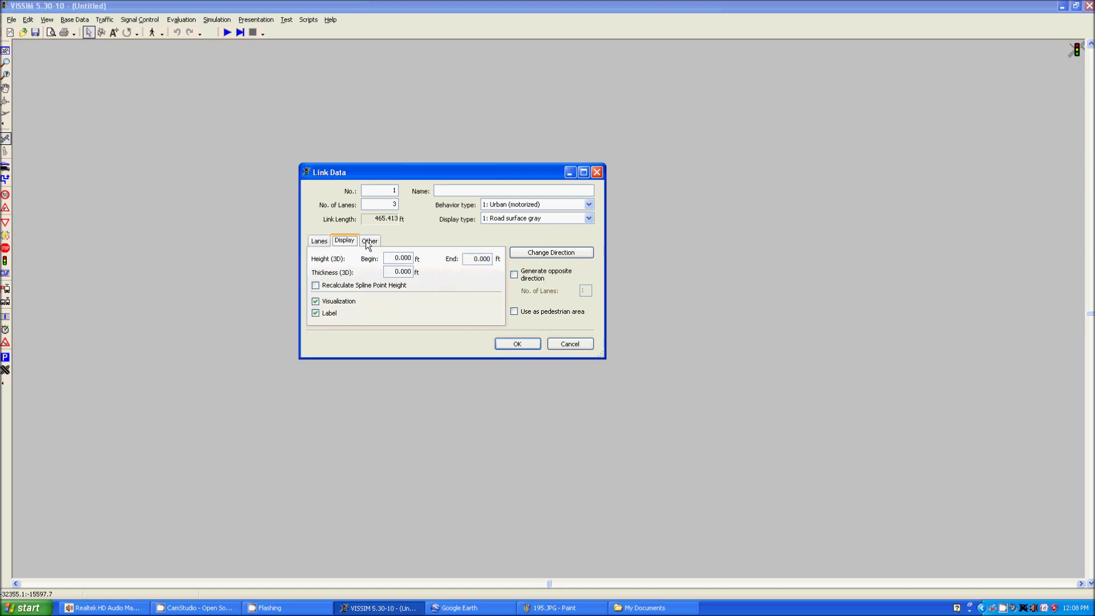
{"action": "left_click", "coordinate": [368, 241]}
{"action": "left_click", "coordinate": [321, 240]}
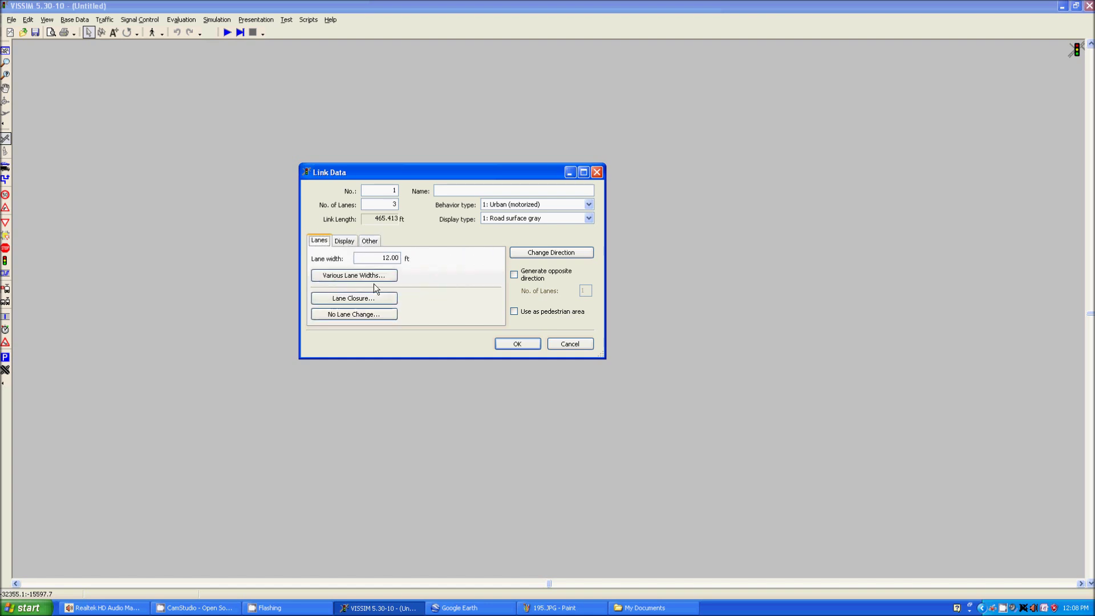
Set link 1's behavior type to Freeway, keep Road surface gray display, and confirm.
{"action": "left_click", "coordinate": [539, 203]}
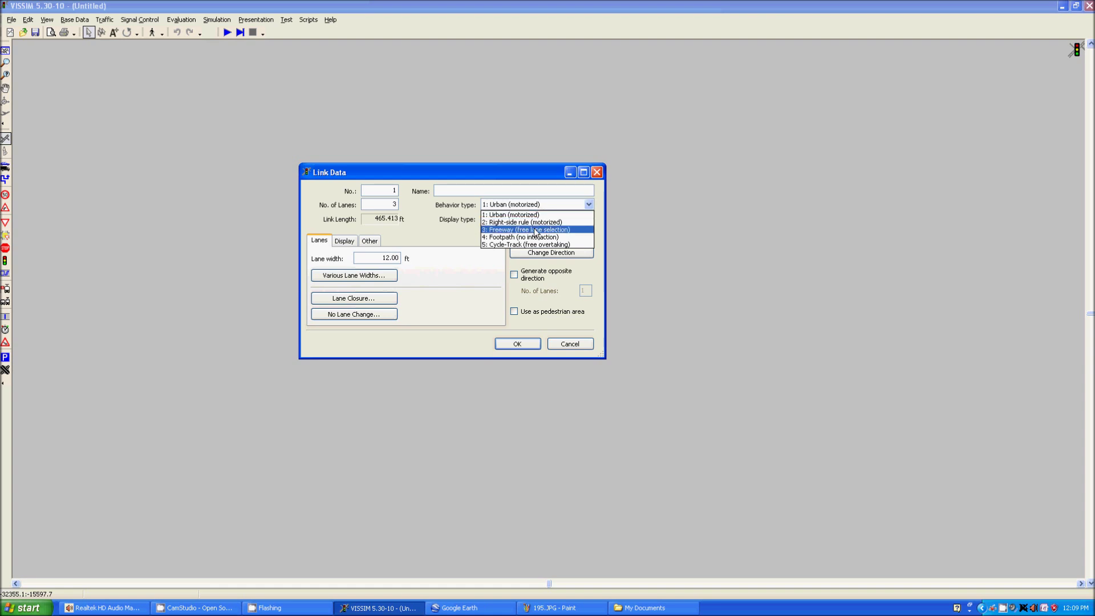
{"action": "left_click", "coordinate": [533, 230]}
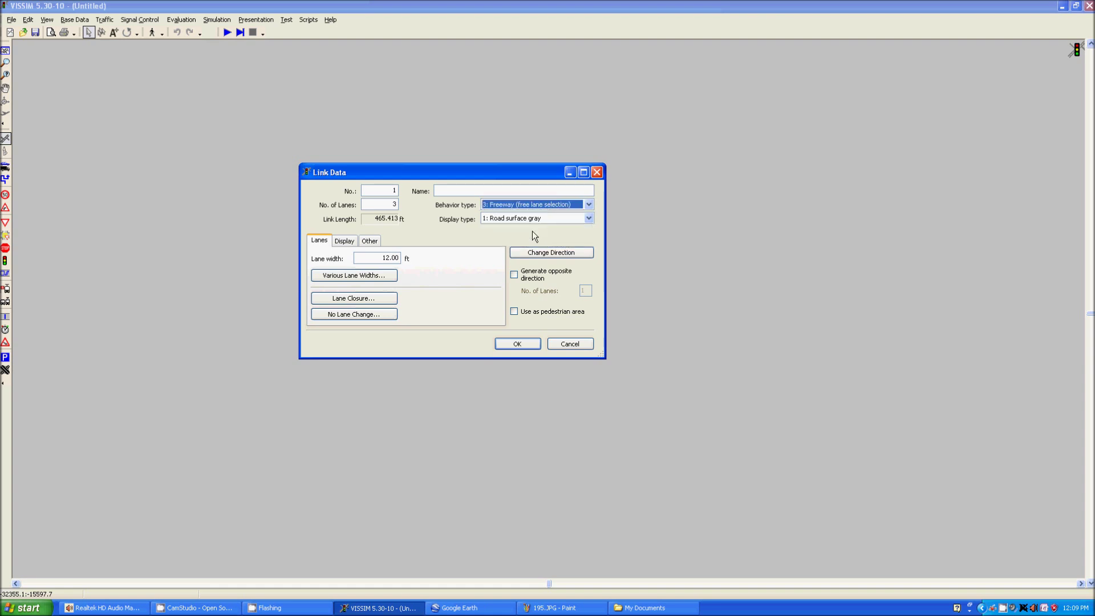
{"action": "left_click", "coordinate": [529, 216]}
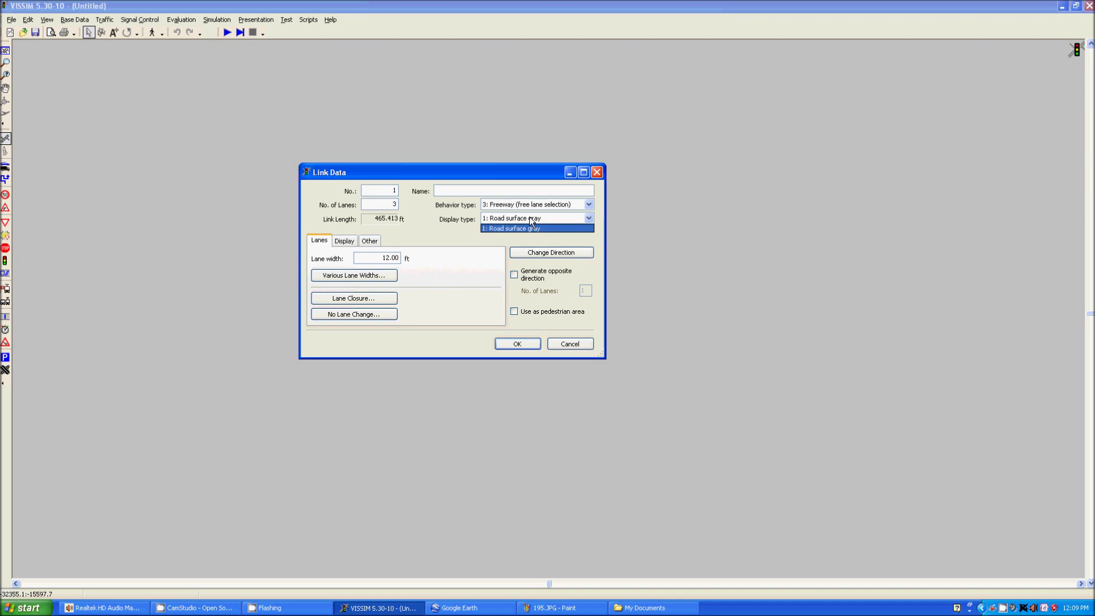
{"action": "left_click", "coordinate": [532, 228]}
{"action": "left_click", "coordinate": [518, 345]}
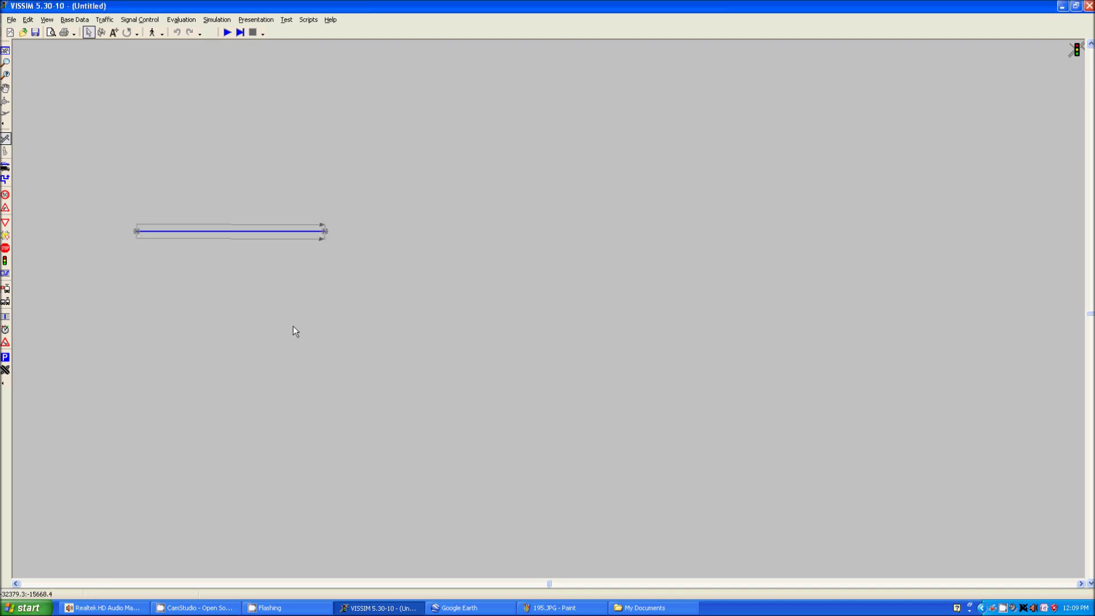
{"action": "left_click_drag", "start_coordinate": [156, 280], "coordinate": [376, 305]}
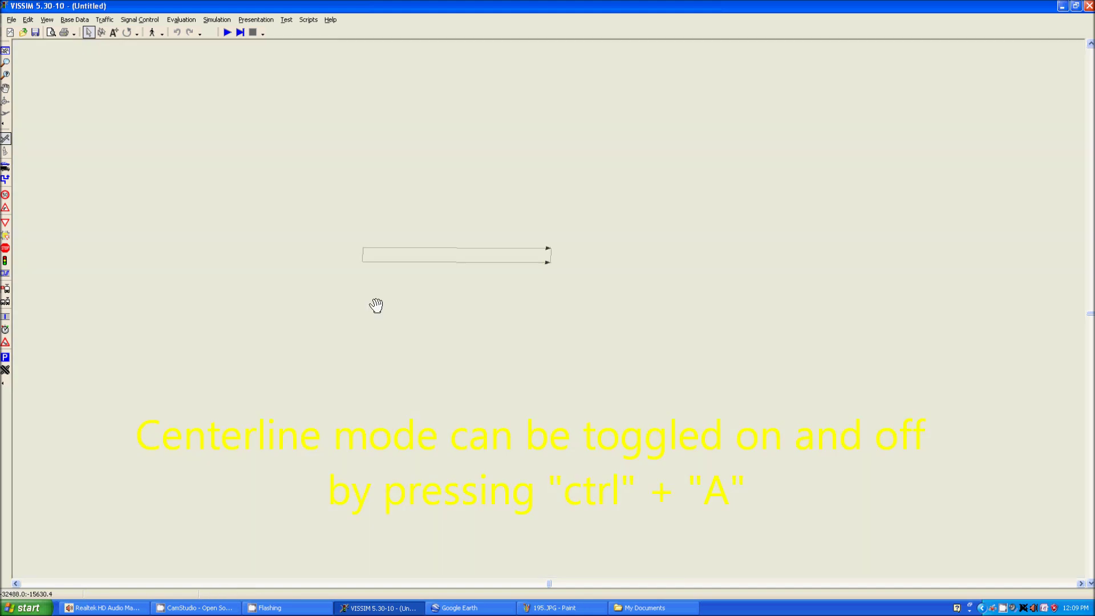
{"action": "scroll", "coordinate": [378, 301], "scroll_direction": "up", "scroll_amount": 3}
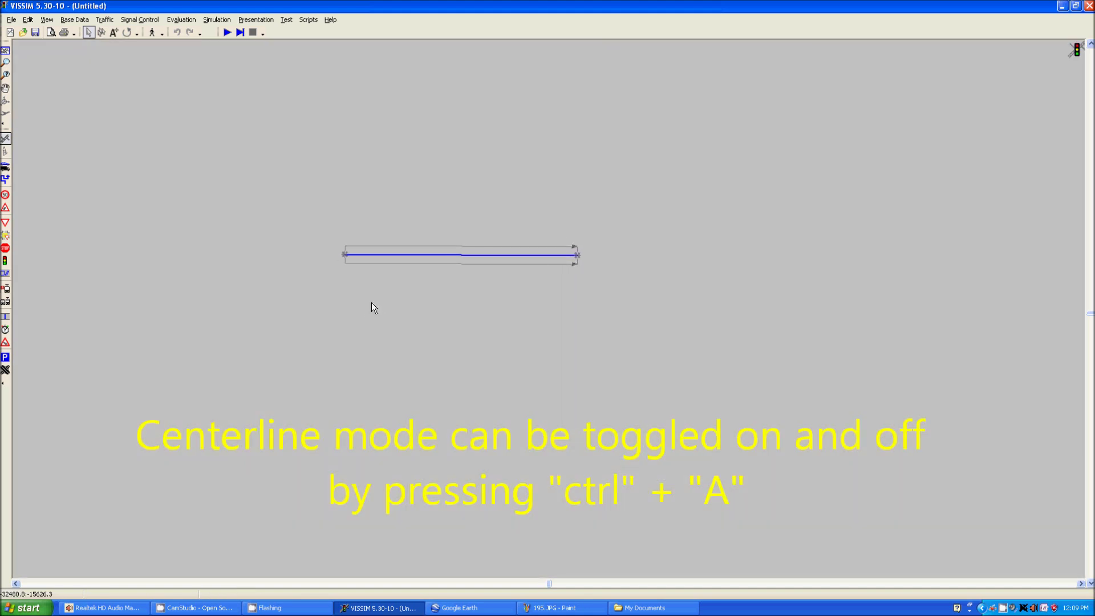
{"action": "key", "text": "ctrl+a"}
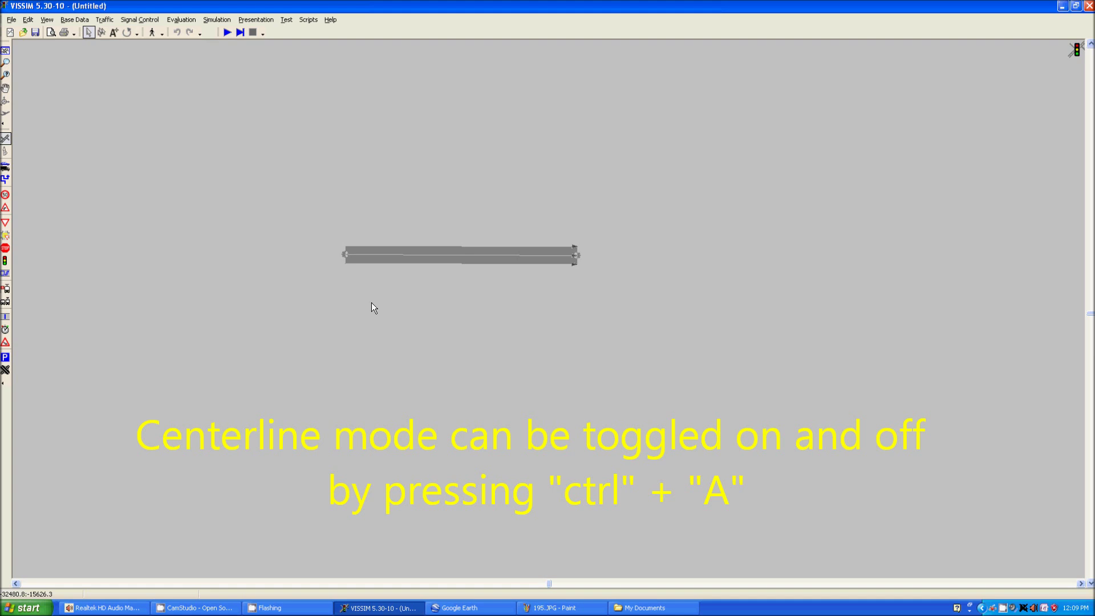
{"action": "key", "text": "ctrl+a"}
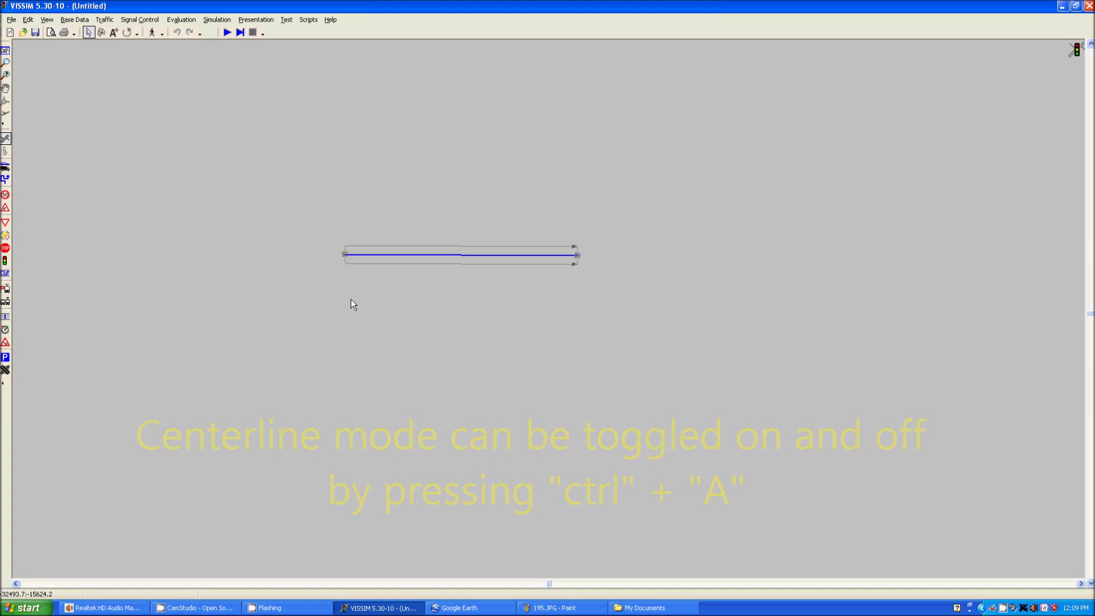
{"action": "left_click_drag", "start_coordinate": [529, 330], "coordinate": [489, 344]}
{"action": "scroll", "coordinate": [489, 345], "scroll_direction": "up", "scroll_amount": 5}
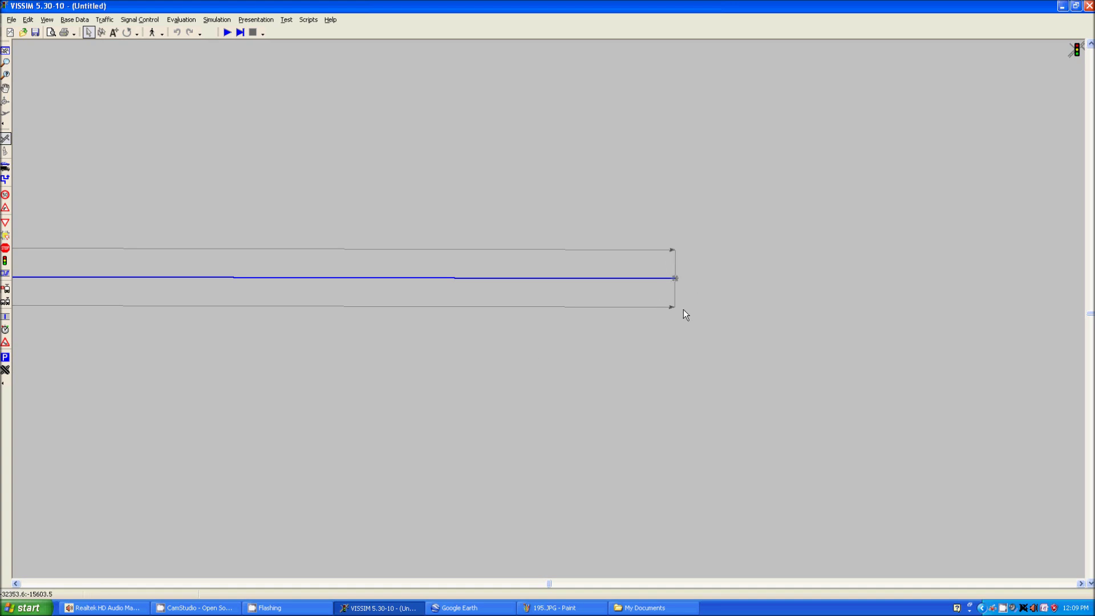
{"action": "left_click_drag", "start_coordinate": [747, 378], "coordinate": [536, 312]}
{"action": "scroll", "coordinate": [530, 322], "scroll_direction": "down", "scroll_amount": 5}
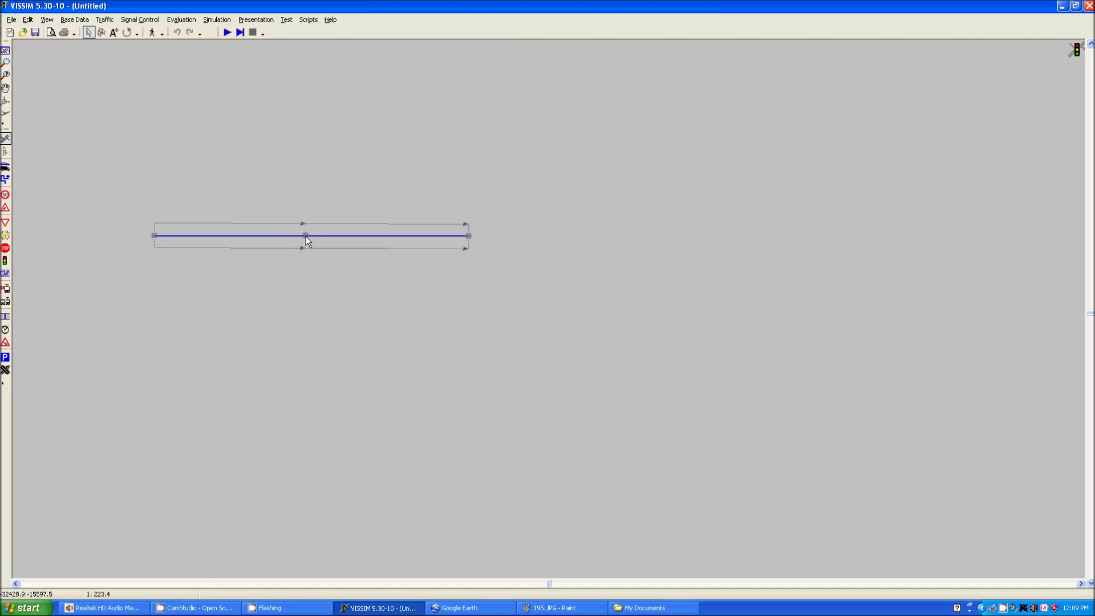
Pull the link's middle upward and add bend points to round it into an arch.
{"action": "left_click_drag", "start_coordinate": [306, 236], "coordinate": [310, 169]}
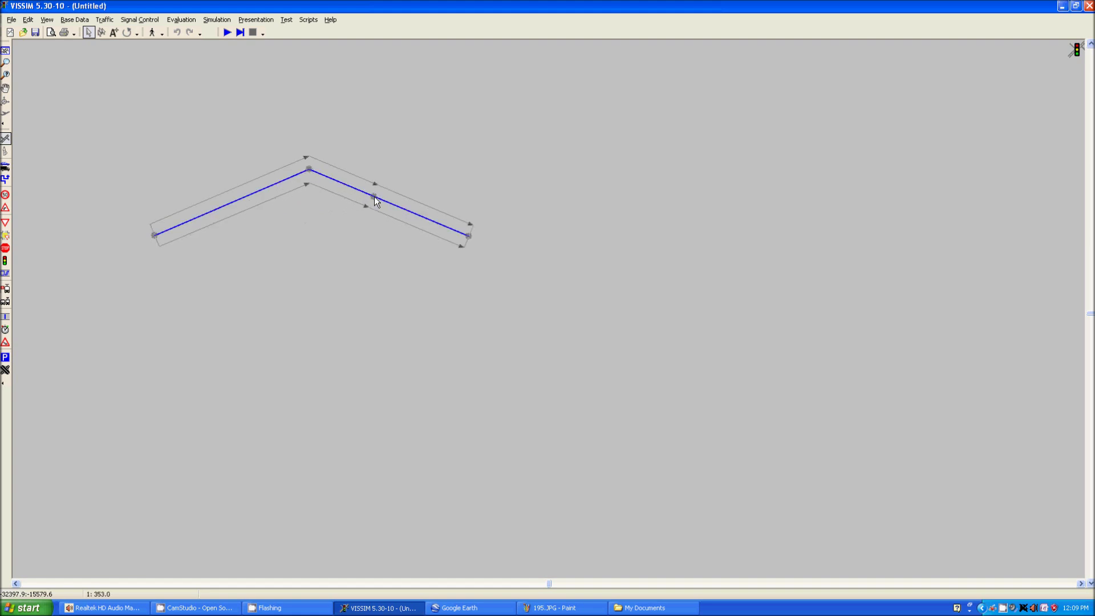
{"action": "left_click_drag", "start_coordinate": [376, 197], "coordinate": [402, 170]}
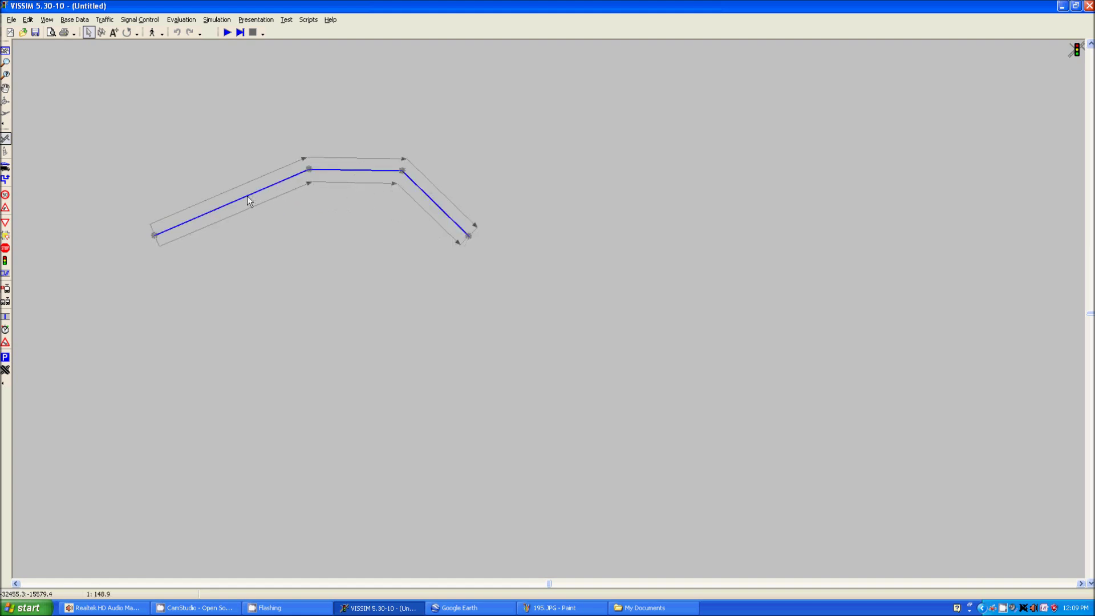
{"action": "left_click_drag", "start_coordinate": [243, 197], "coordinate": [257, 175]}
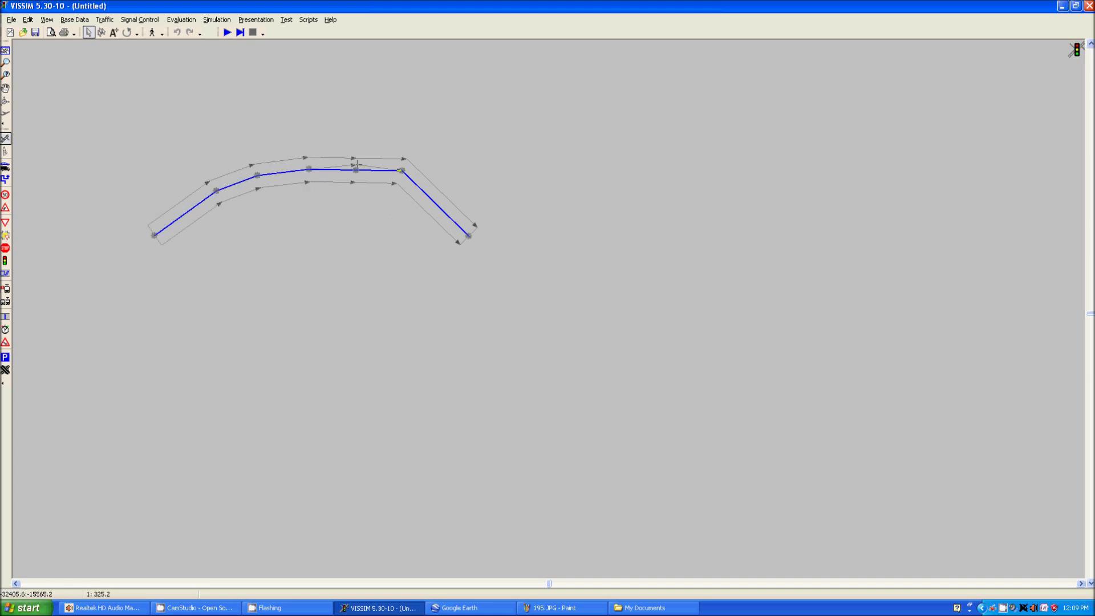
{"action": "left_click_drag", "start_coordinate": [357, 169], "coordinate": [356, 165]}
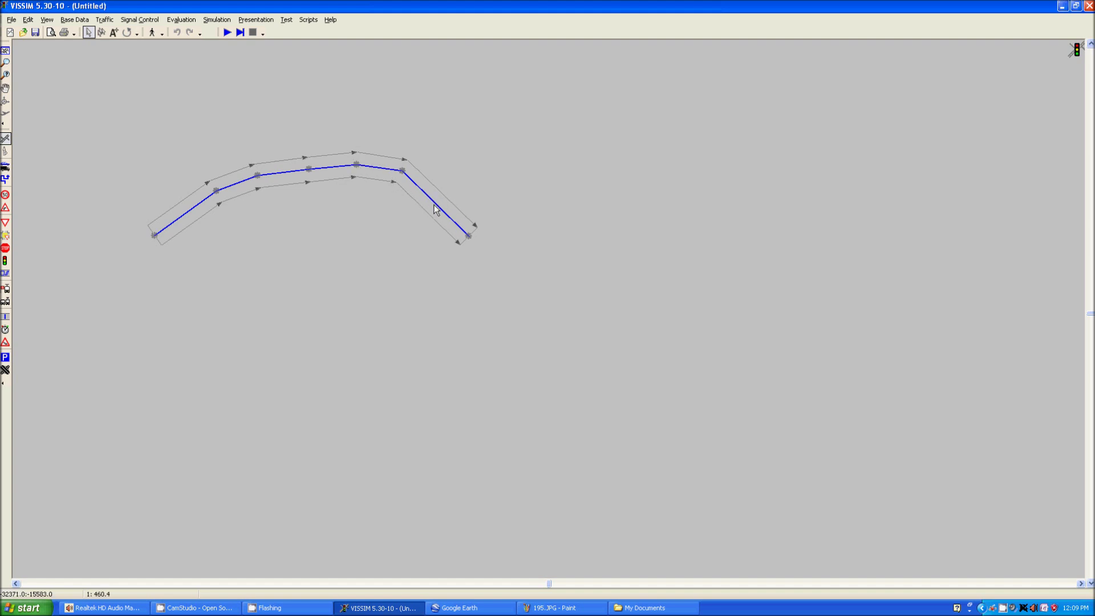
Add a bend on the right slope, then draw a second link to the lower right.
{"action": "left_click_drag", "start_coordinate": [433, 203], "coordinate": [445, 198]}
{"action": "left_click", "coordinate": [456, 337]}
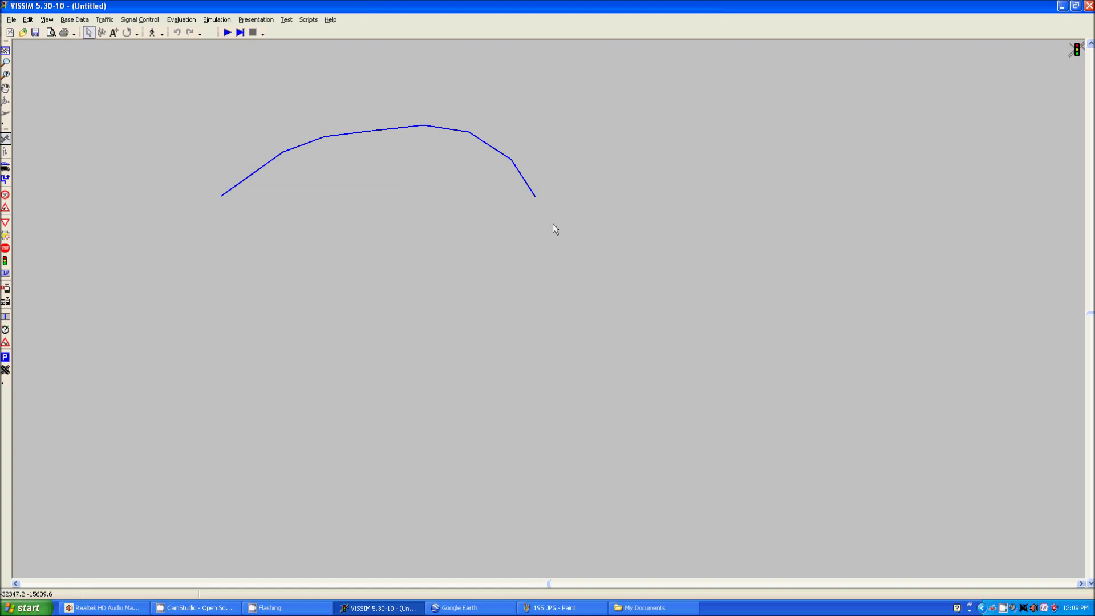
{"action": "left_click_drag", "start_coordinate": [558, 232], "coordinate": [762, 330]}
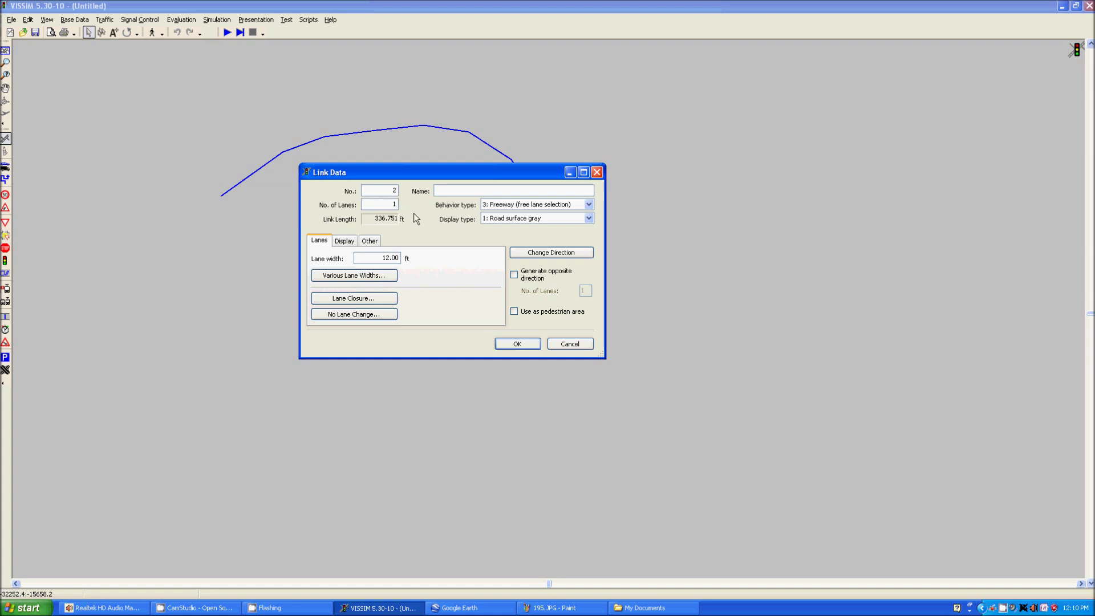
Confirm link 2 as a one-lane link.
{"action": "left_click", "coordinate": [508, 342]}
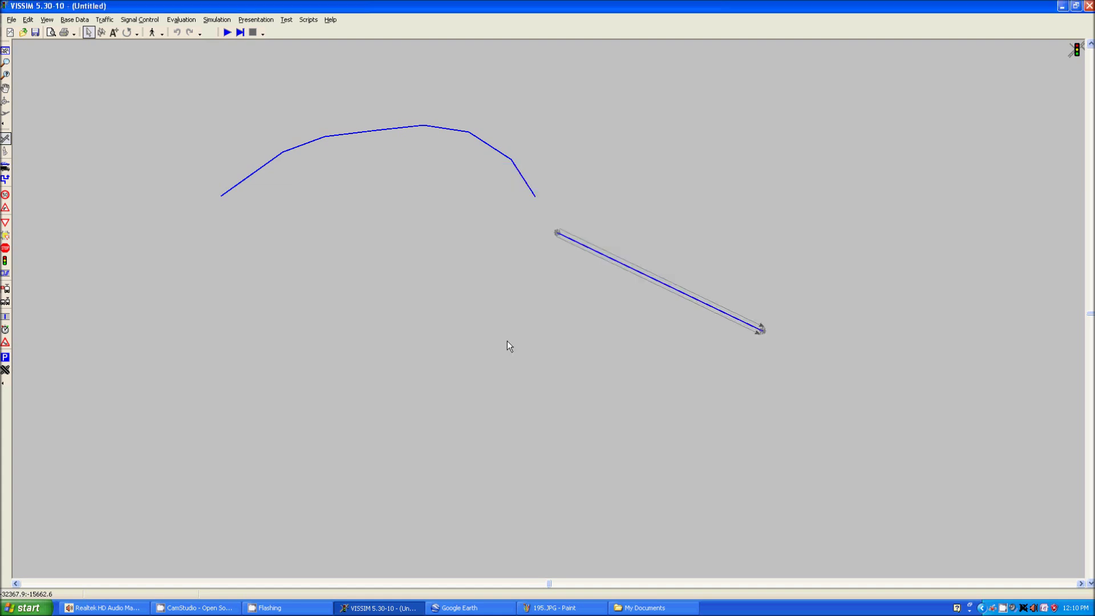
{"action": "left_click", "coordinate": [525, 180]}
{"action": "left_click", "coordinate": [577, 242]}
Draw link 3 downward below the curve's end with 2 lanes.
{"action": "left_click_drag", "start_coordinate": [538, 240], "coordinate": [529, 411]}
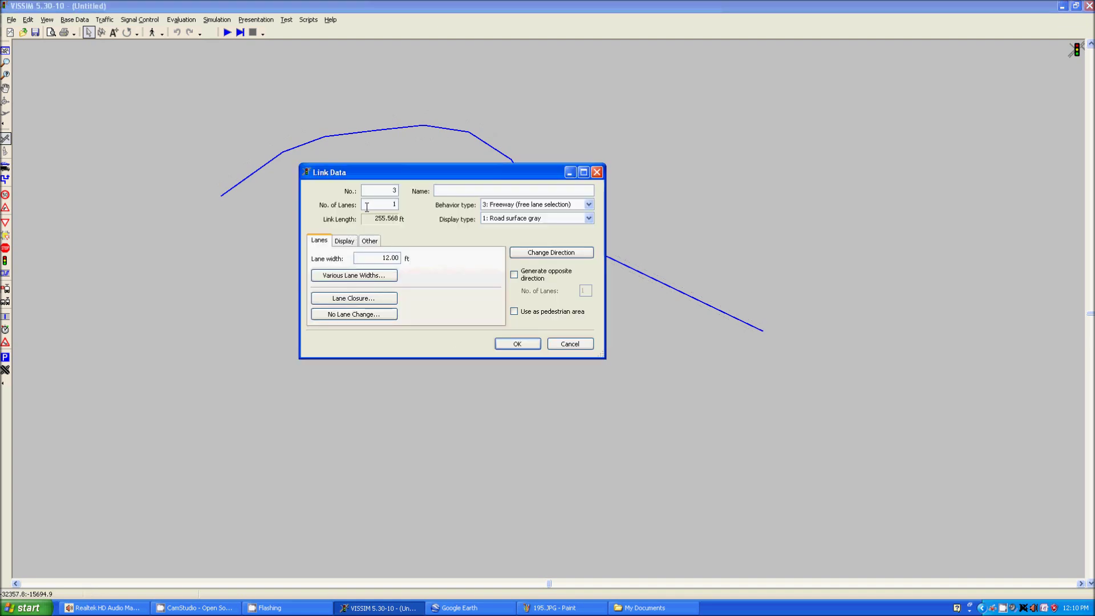
{"action": "type", "text": "2"}
{"action": "left_click", "coordinate": [522, 344]}
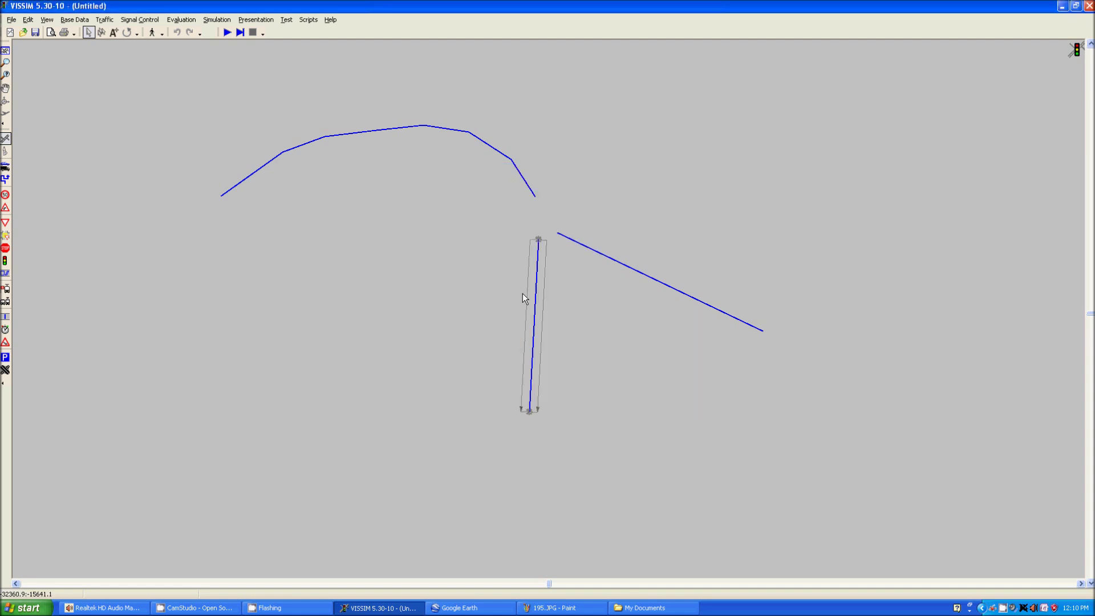
{"action": "left_click", "coordinate": [525, 184]}
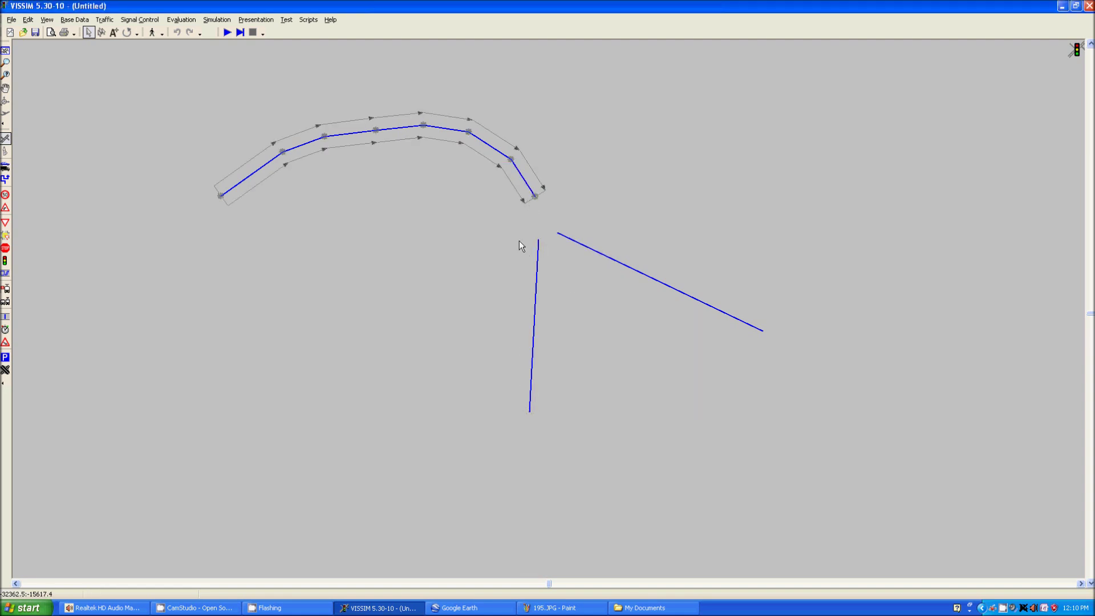
{"action": "left_click", "coordinate": [508, 266]}
{"action": "scroll", "coordinate": [502, 251], "scroll_direction": "up", "scroll_amount": 2}
{"action": "scroll", "coordinate": [477, 173], "scroll_direction": "up", "scroll_amount": 1}
Select curved link 1 and drag a connector from its end onto two-lane link 3.
{"action": "left_click_drag", "start_coordinate": [476, 173], "coordinate": [501, 313]}
{"action": "left_click", "coordinate": [535, 181]}
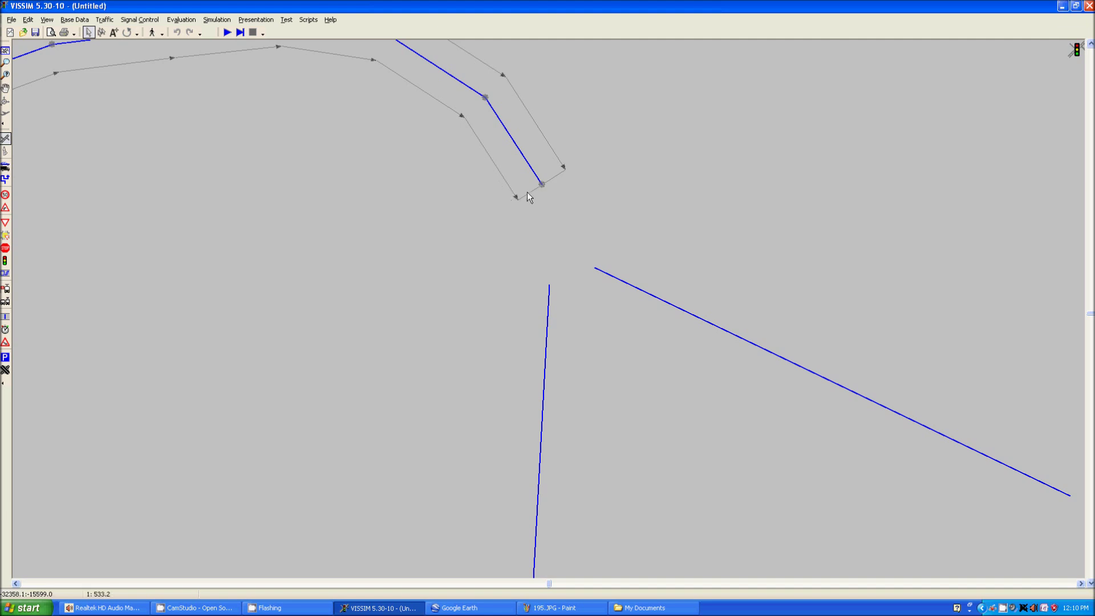
{"action": "left_click_drag", "start_coordinate": [524, 187], "coordinate": [548, 295]}
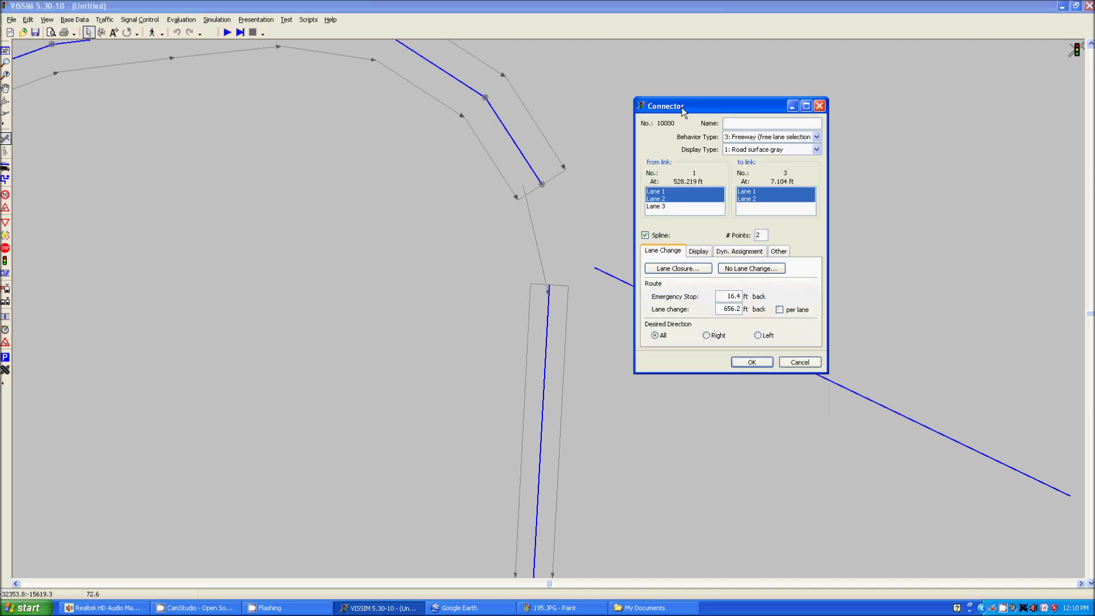
Map lanes 1–2 of link 1 onto lanes 1–2 of link 3 as spline connector 10000.
{"action": "left_click", "coordinate": [664, 213]}
{"action": "left_click", "coordinate": [665, 199]}
{"action": "left_click", "coordinate": [663, 193]}
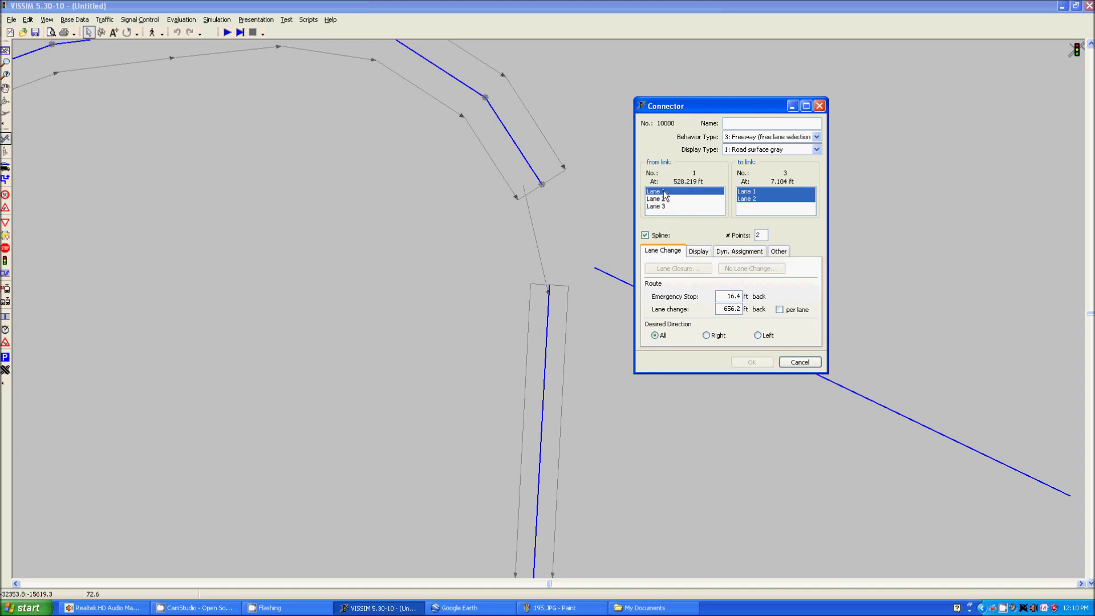
{"action": "left_click", "coordinate": [756, 193]}
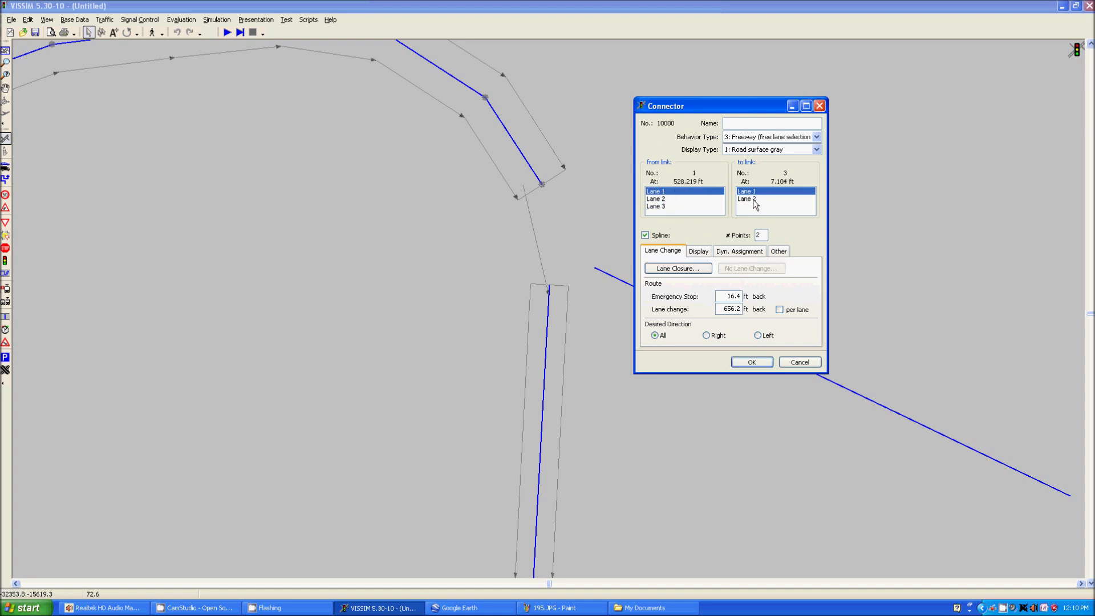
{"action": "left_click", "coordinate": [754, 200]}
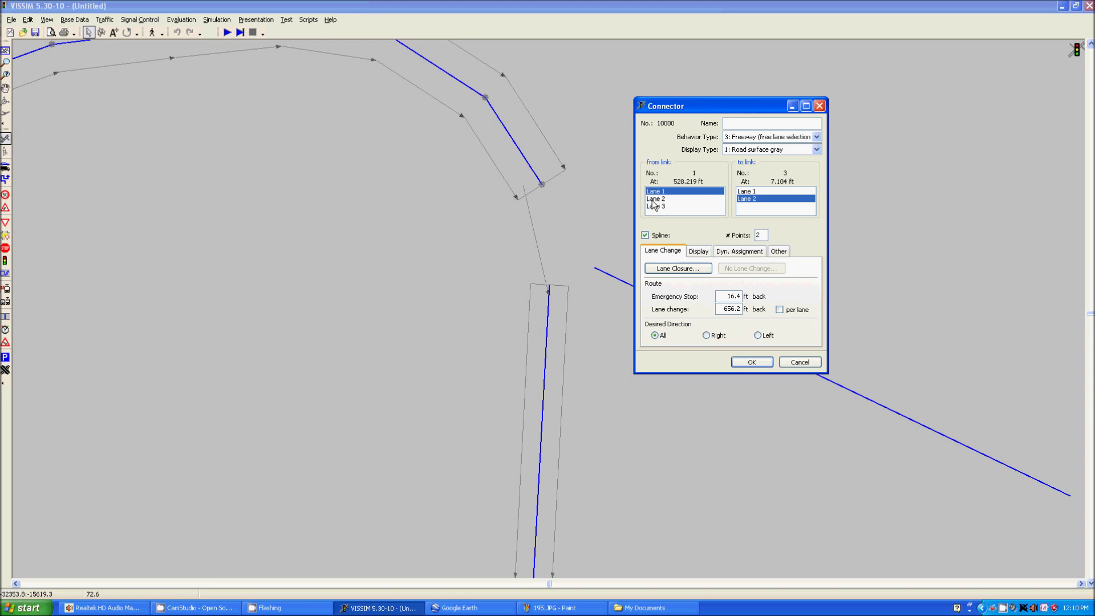
{"action": "left_click", "coordinate": [657, 200], "text": "ctrl"}
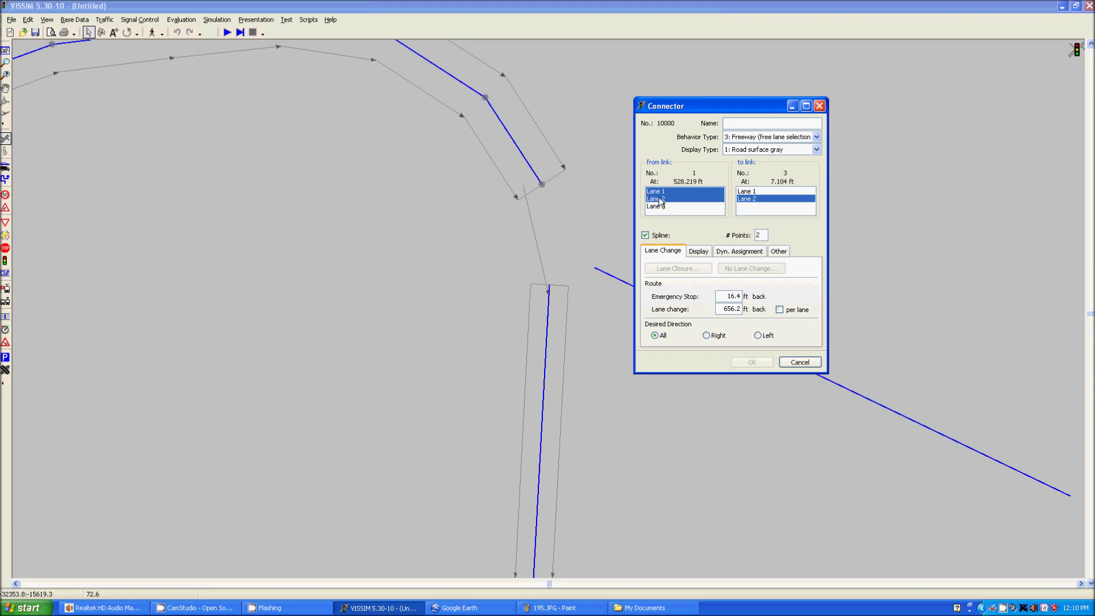
{"action": "left_click", "coordinate": [752, 193], "text": "ctrl"}
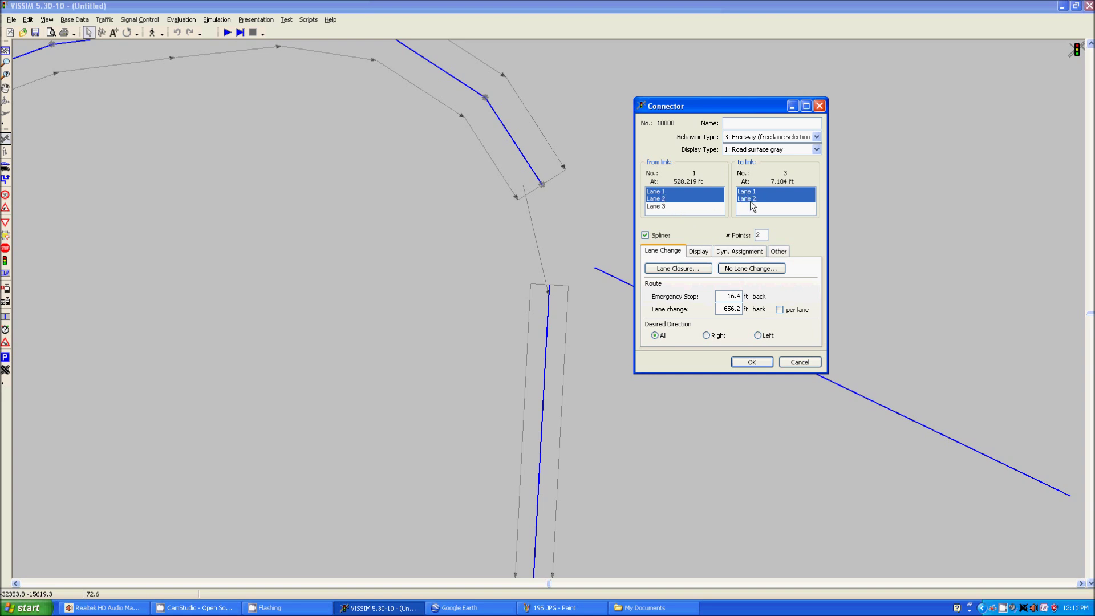
{"action": "left_click", "coordinate": [662, 206]}
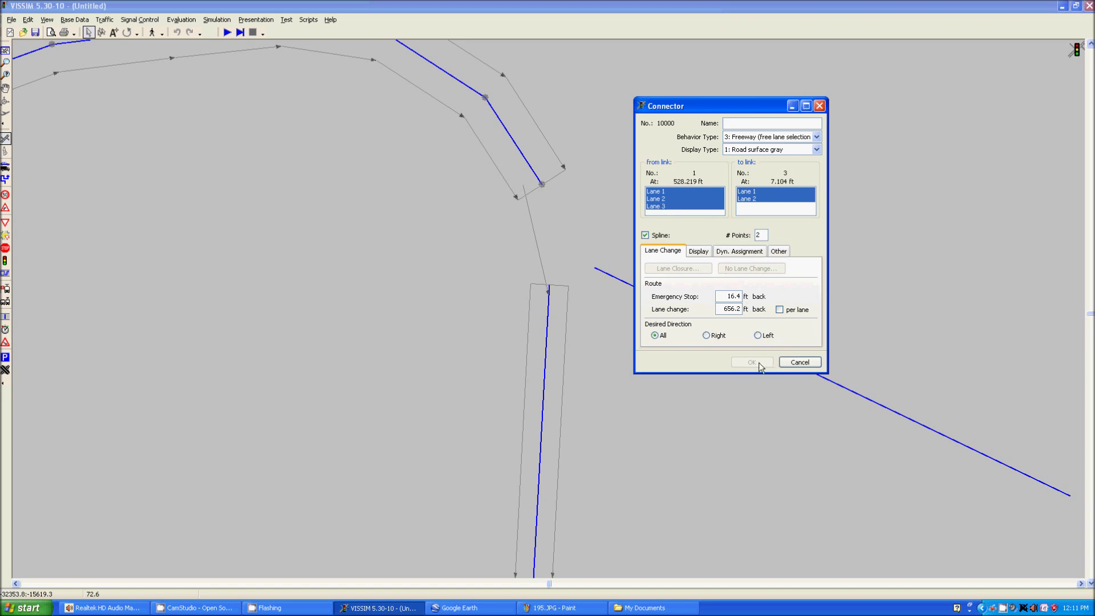
{"action": "left_click", "coordinate": [659, 208]}
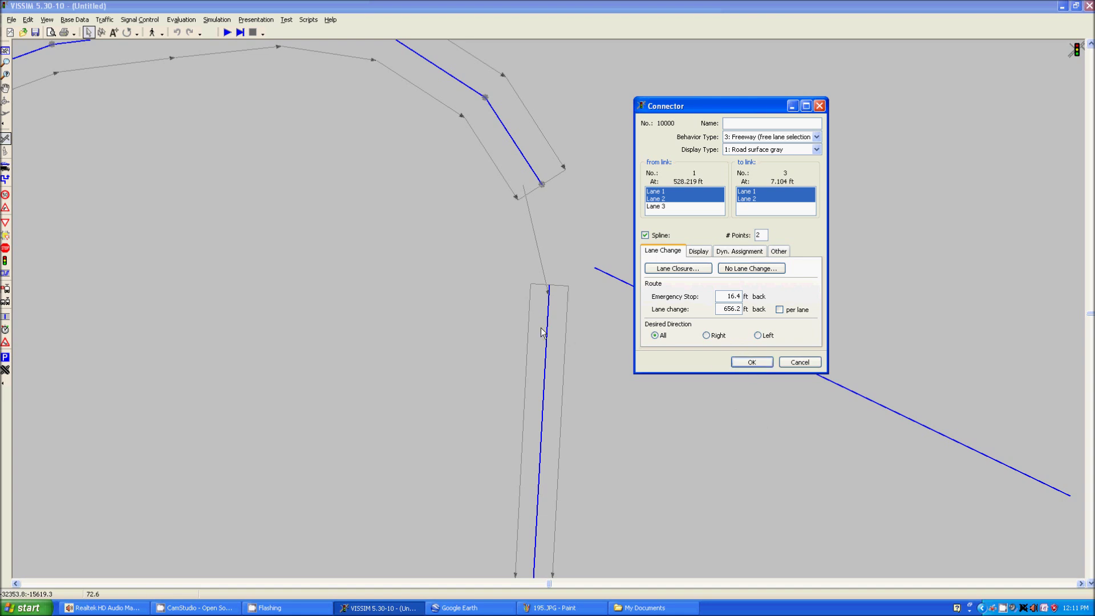
{"action": "left_click", "coordinate": [752, 362]}
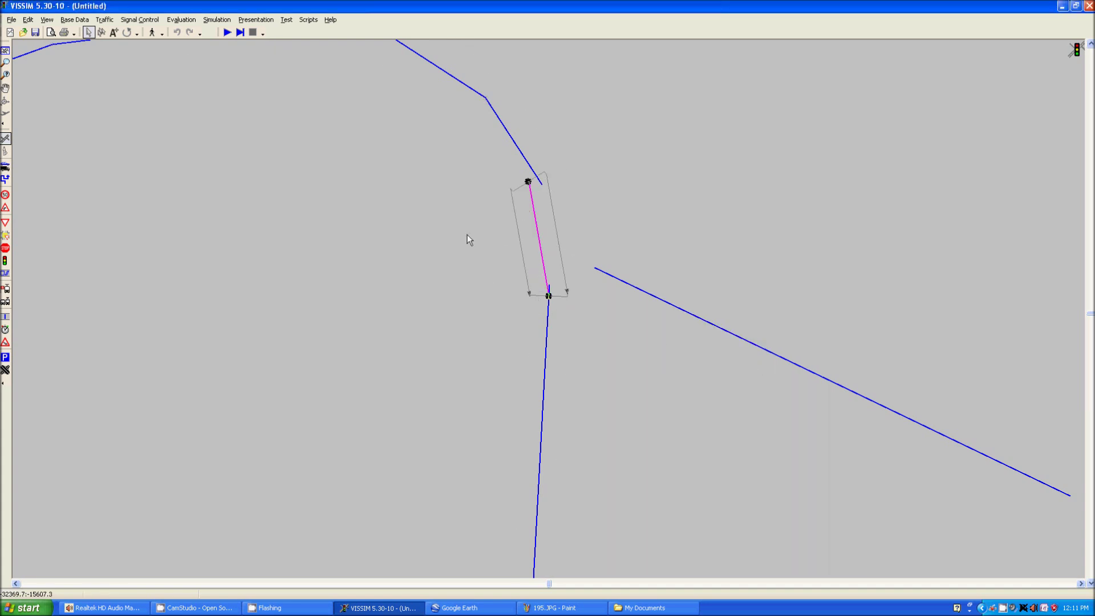
{"action": "left_click", "coordinate": [525, 161]}
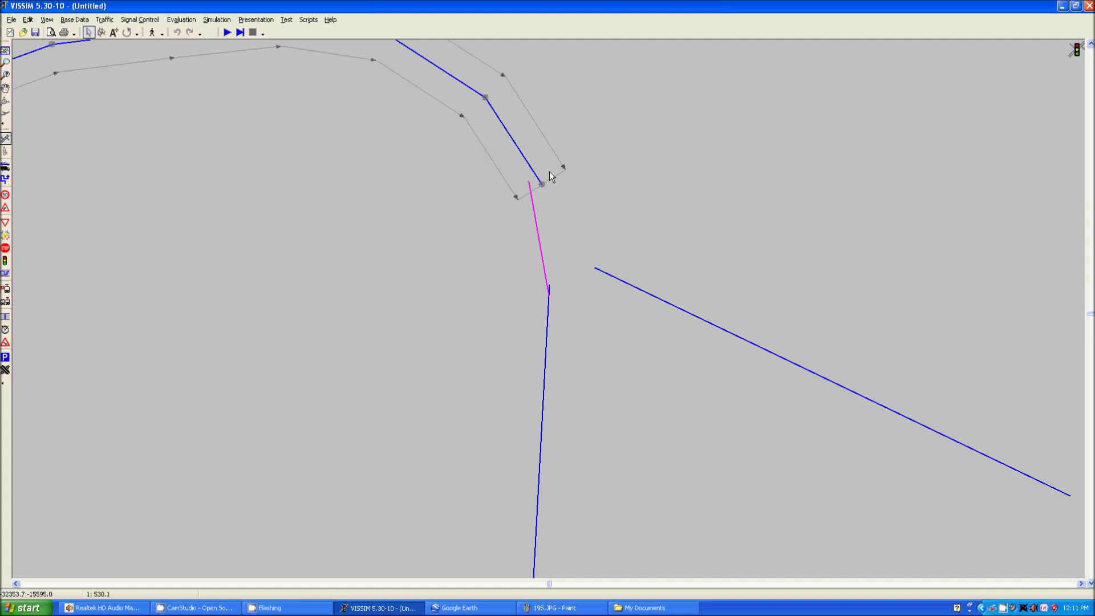
Connect lane 3 of link 1 to lane 1 of link 2 as connector 10001.
{"action": "left_click_drag", "start_coordinate": [550, 172], "coordinate": [598, 272]}
{"action": "left_click", "coordinate": [667, 207]}
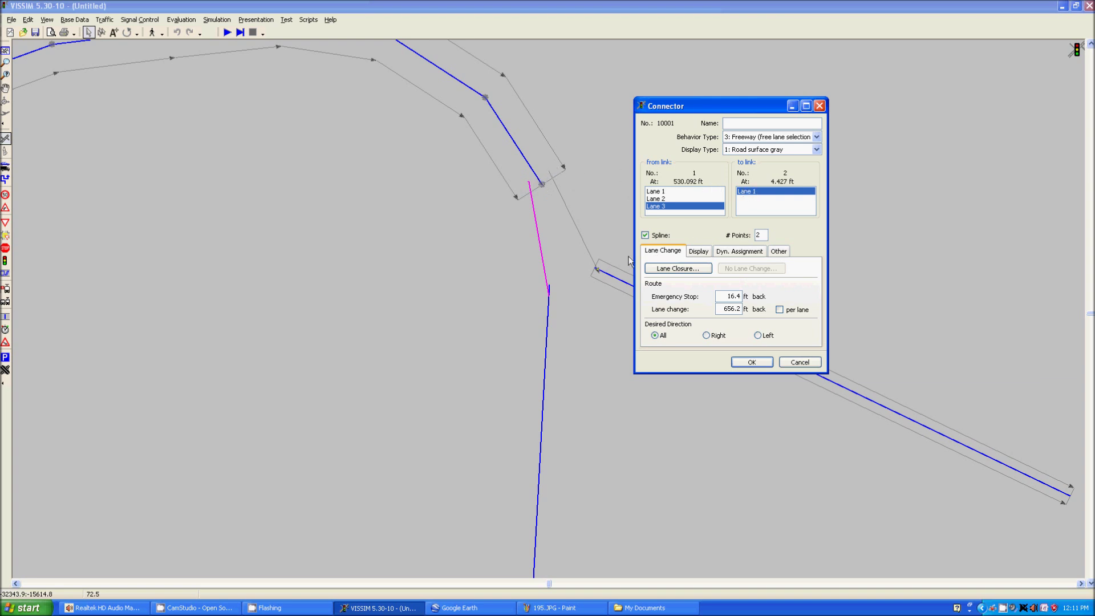
{"action": "left_click", "coordinate": [749, 362]}
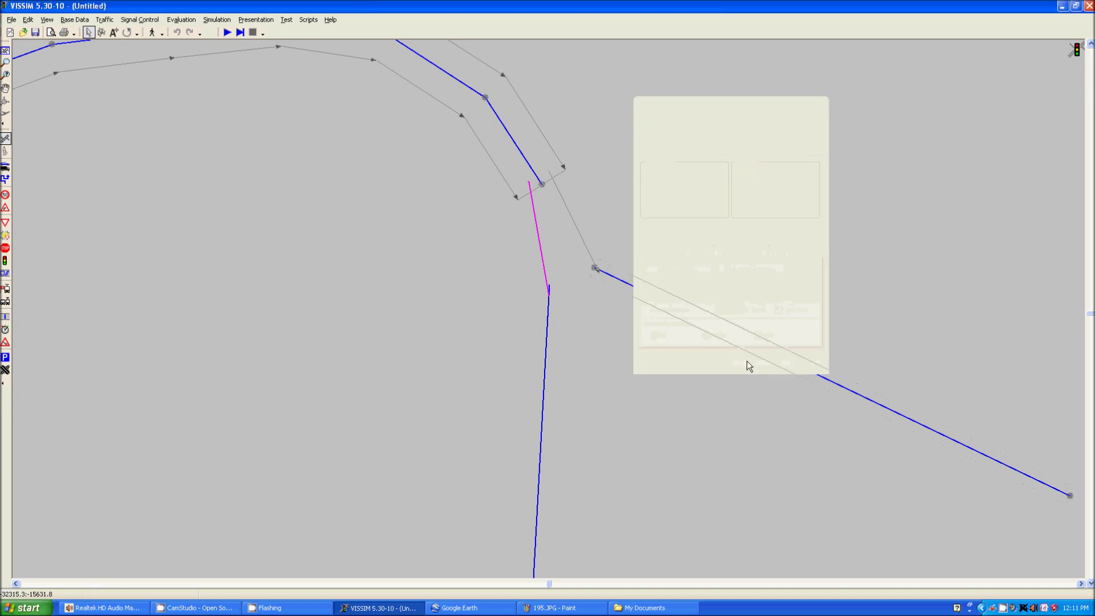
Shorten the curved link's end and nudge link 3's start down to meet its connector.
{"action": "left_click_drag", "start_coordinate": [505, 265], "coordinate": [586, 268]}
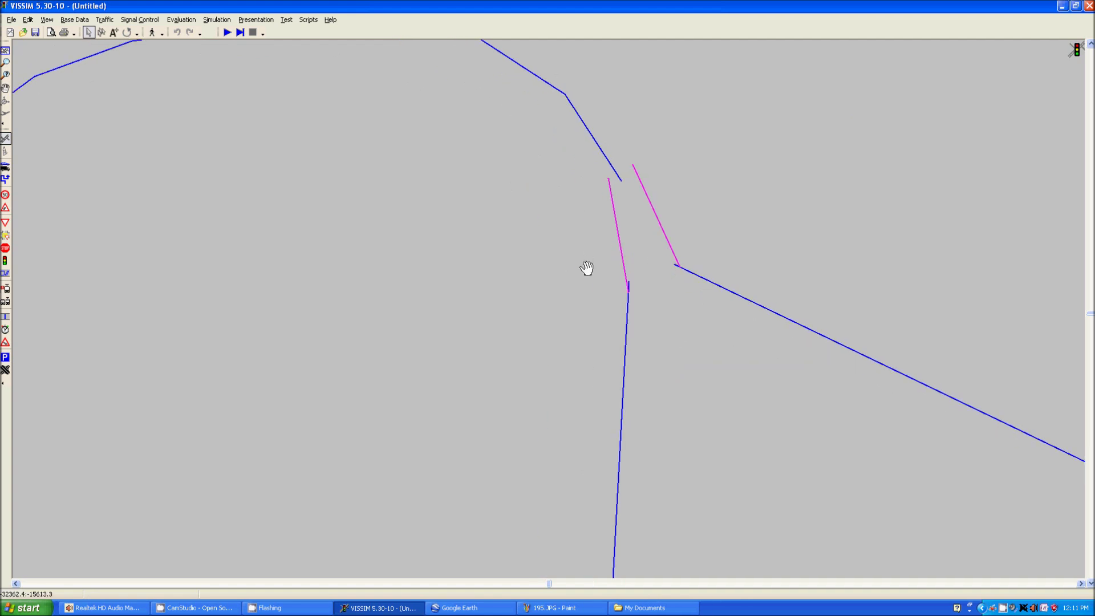
{"action": "scroll", "coordinate": [594, 232], "scroll_direction": "up", "scroll_amount": 1}
{"action": "left_click_drag", "start_coordinate": [597, 212], "coordinate": [582, 323]}
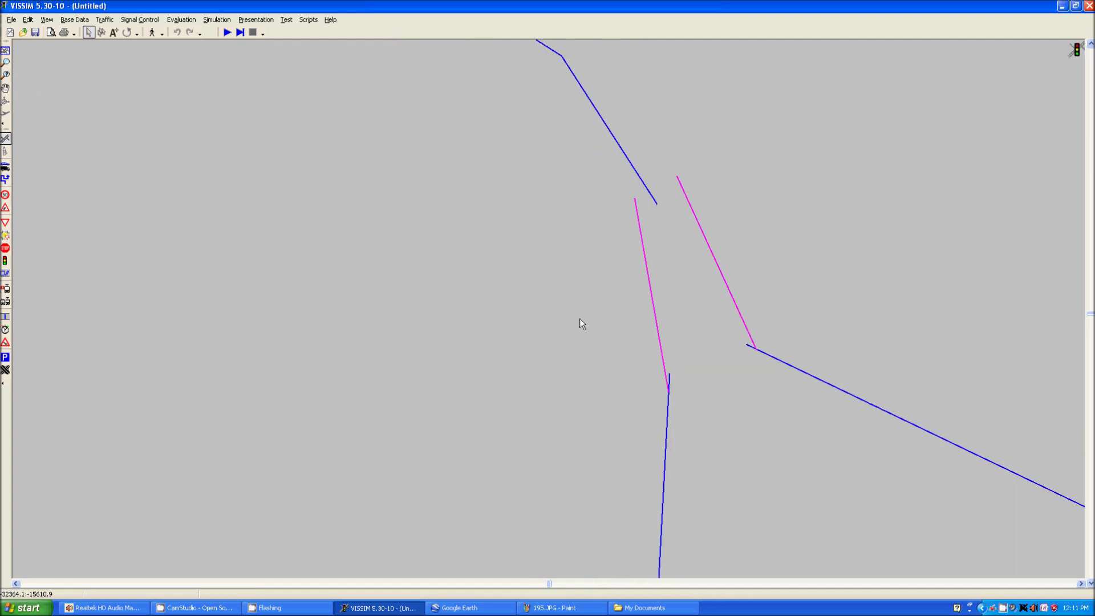
{"action": "left_click", "coordinate": [657, 203]}
{"action": "left_click_drag", "start_coordinate": [656, 203], "coordinate": [648, 182]}
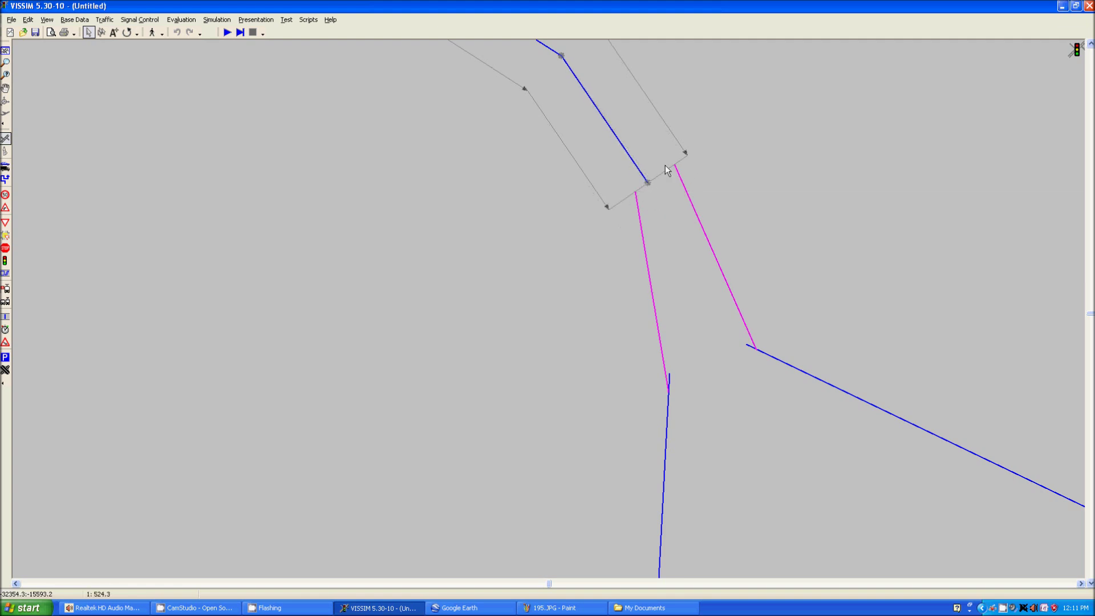
{"action": "left_click_drag", "start_coordinate": [694, 269], "coordinate": [638, 191]}
{"action": "left_click", "coordinate": [614, 297]}
{"action": "left_click_drag", "start_coordinate": [614, 297], "coordinate": [613, 319]}
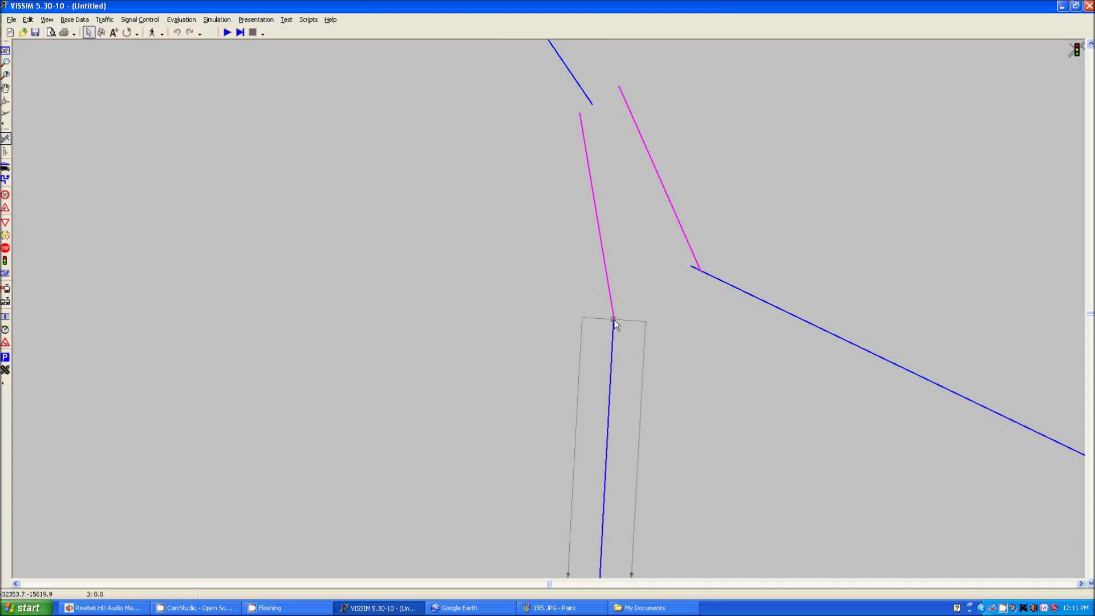
Align link 2's start with its connector and confirm the link properties with OK.
{"action": "left_click", "coordinate": [690, 267]}
{"action": "left_click_drag", "start_coordinate": [709, 270], "coordinate": [709, 270]}
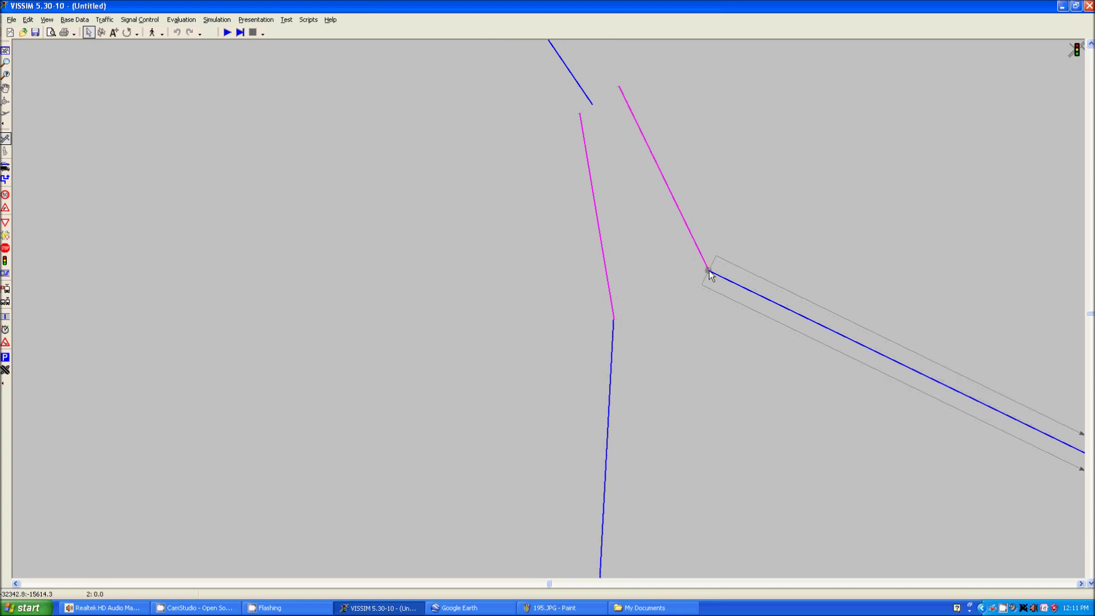
{"action": "scroll", "coordinate": [658, 300], "scroll_direction": "down", "scroll_amount": 2}
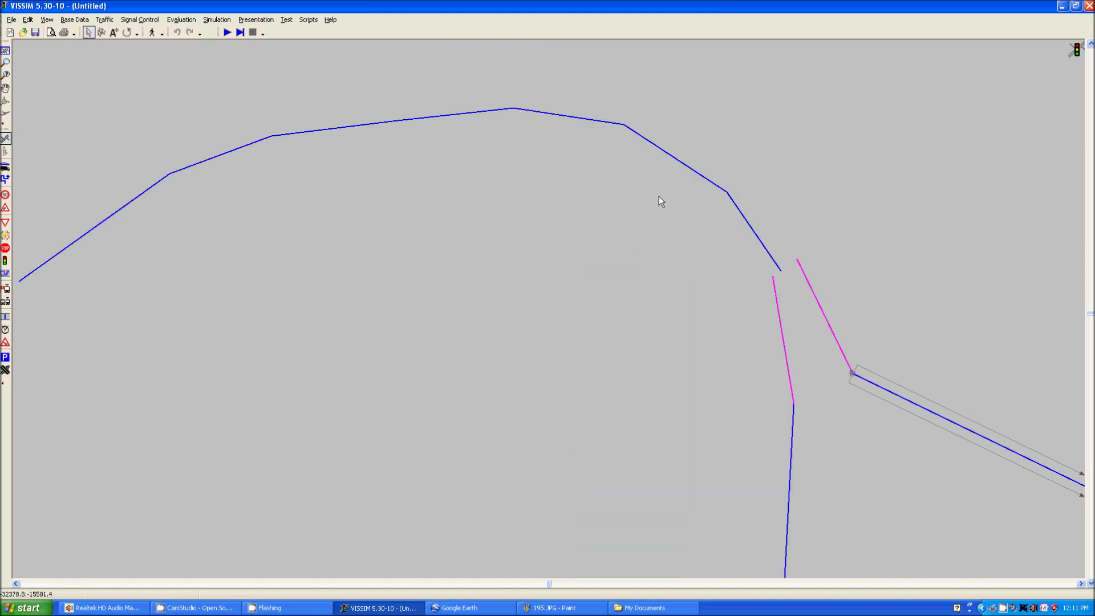
{"action": "double_click", "coordinate": [677, 159]}
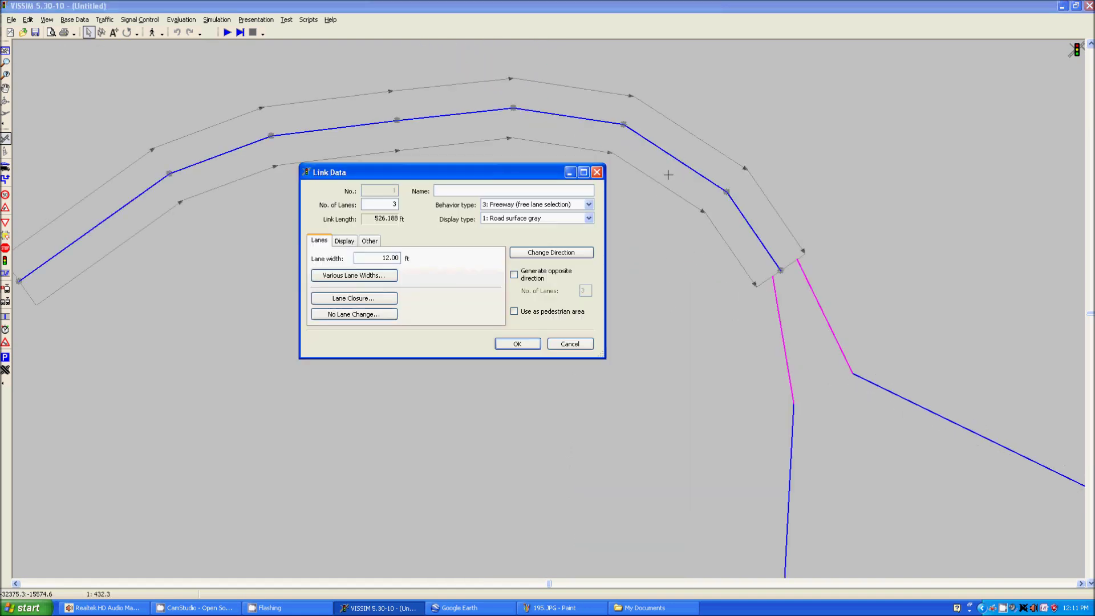
{"action": "left_click", "coordinate": [562, 344]}
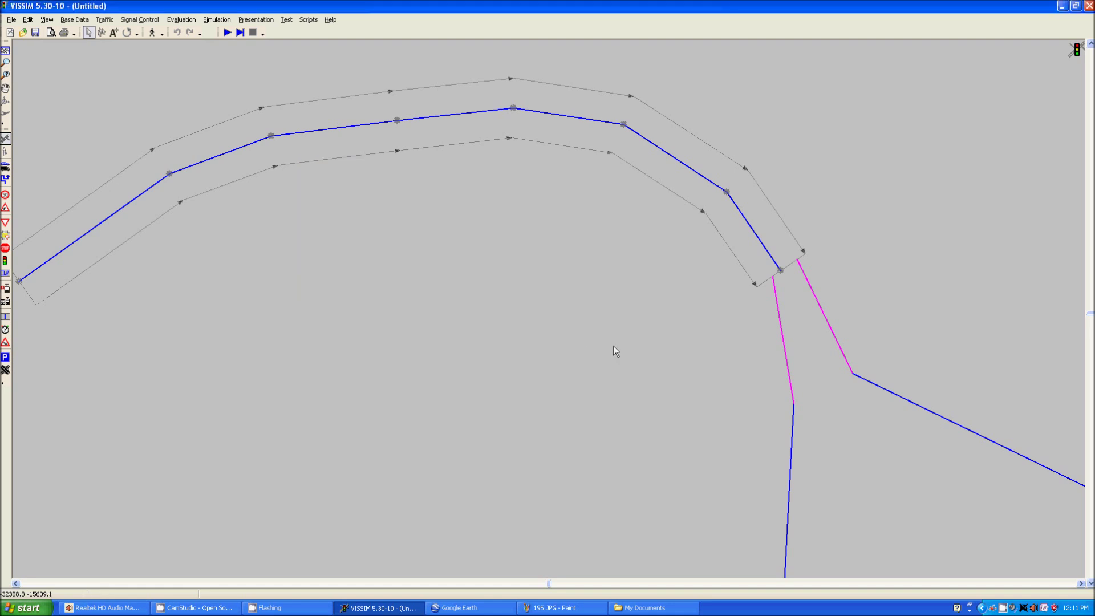
{"action": "left_click_drag", "start_coordinate": [614, 349], "coordinate": [504, 308]}
{"action": "left_click_drag", "start_coordinate": [579, 298], "coordinate": [484, 326]}
{"action": "scroll", "coordinate": [582, 301], "scroll_direction": "down", "scroll_amount": 3}
Bend connector 10001 outward by dragging its middle point up and to the right.
{"action": "scroll", "coordinate": [573, 330], "scroll_direction": "up", "scroll_amount": 2}
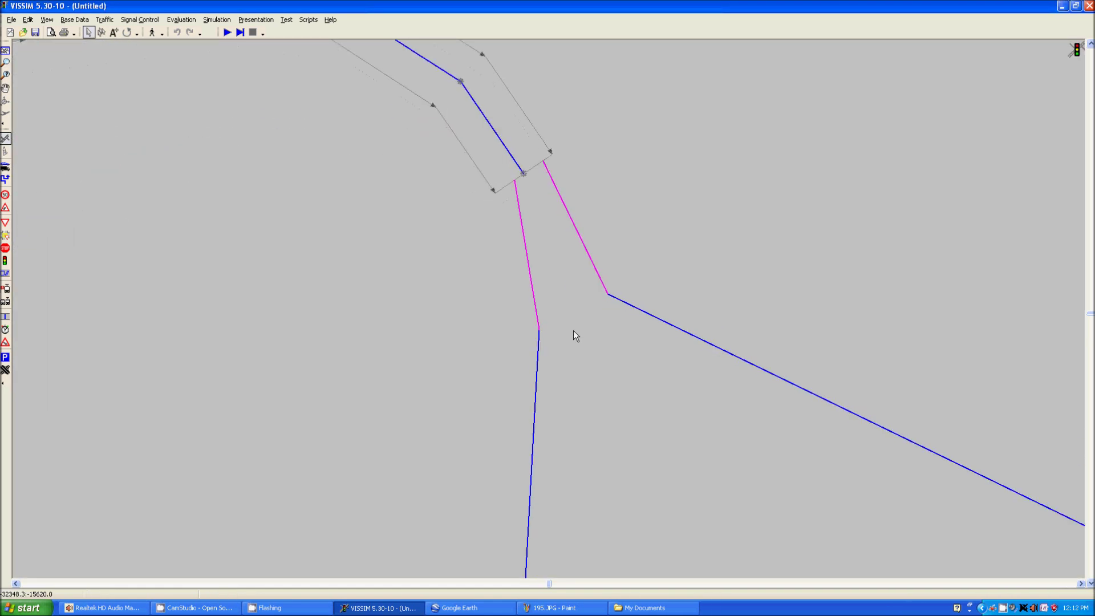
{"action": "left_click_drag", "start_coordinate": [631, 349], "coordinate": [496, 335]}
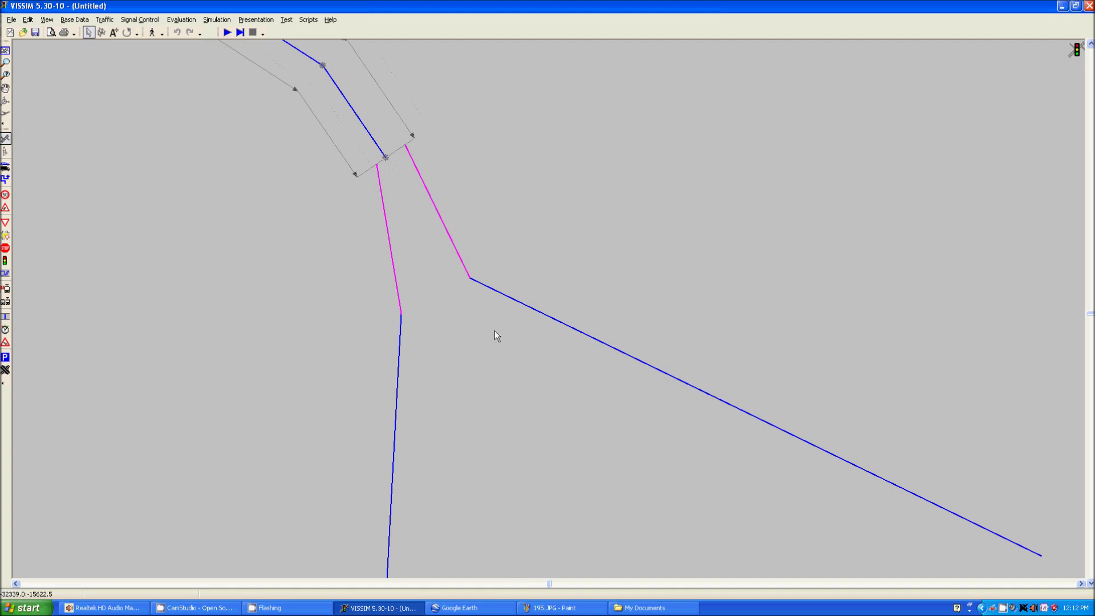
{"action": "left_click", "coordinate": [438, 211]}
{"action": "left_click_drag", "start_coordinate": [437, 210], "coordinate": [474, 122]}
{"action": "left_click_drag", "start_coordinate": [499, 225], "coordinate": [566, 229]}
{"action": "left_click", "coordinate": [585, 284]}
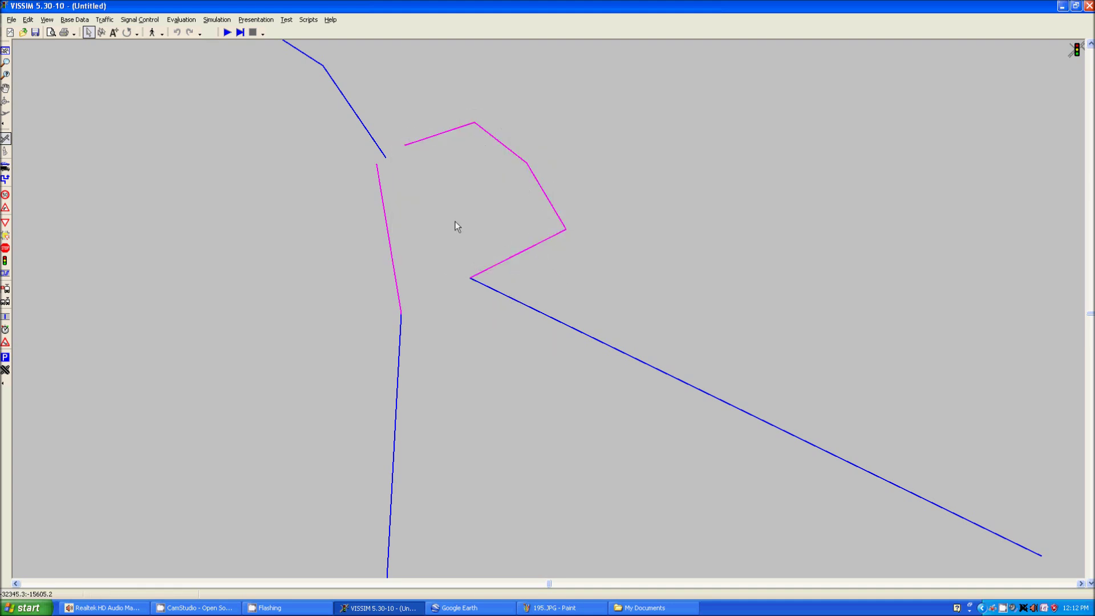
{"action": "left_click_drag", "start_coordinate": [454, 224], "coordinate": [562, 238]}
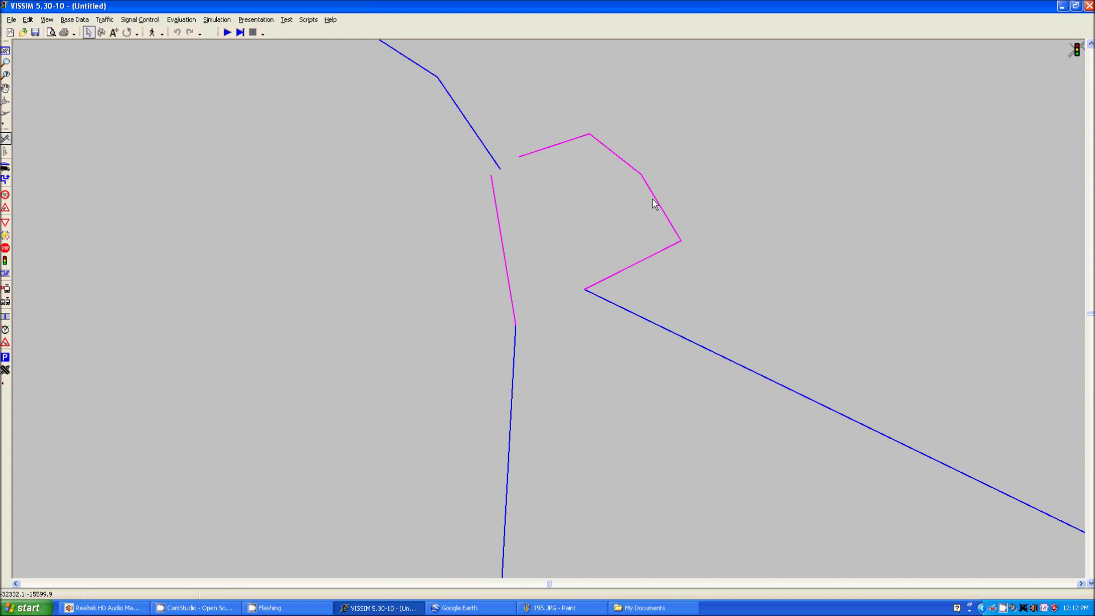
{"action": "key", "text": "ctrl+a"}
{"action": "key", "text": "ctrl+a"}
Enable Recalculate Spline on connector 10001 with 15 points.
{"action": "double_click", "coordinate": [655, 201]}
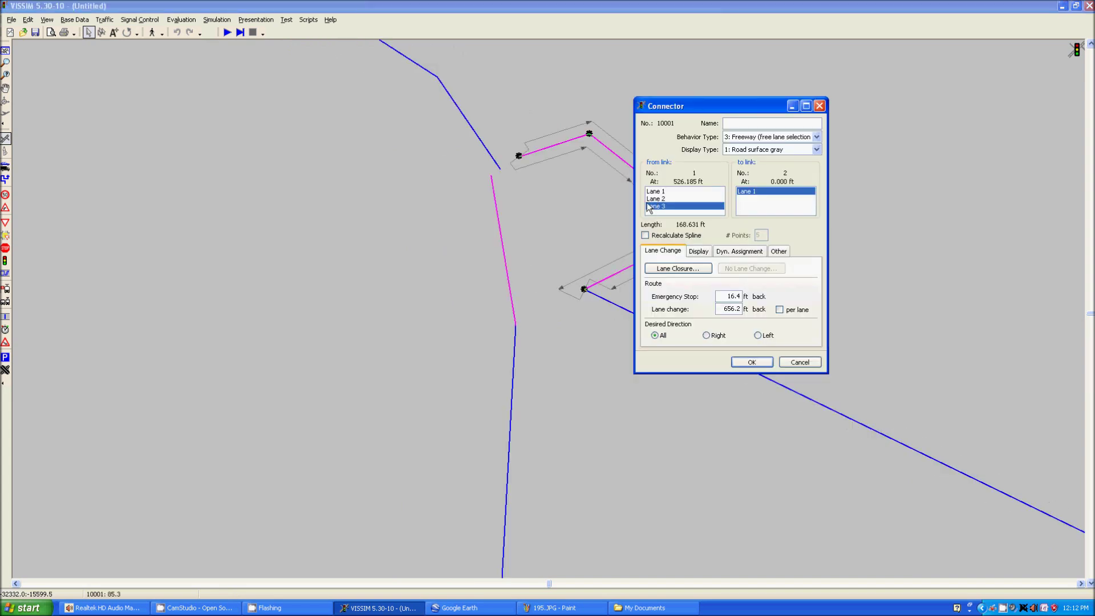
{"action": "left_click", "coordinate": [646, 235]}
{"action": "double_click", "coordinate": [763, 233]}
{"action": "left_click_drag", "start_coordinate": [724, 105], "coordinate": [268, 114]}
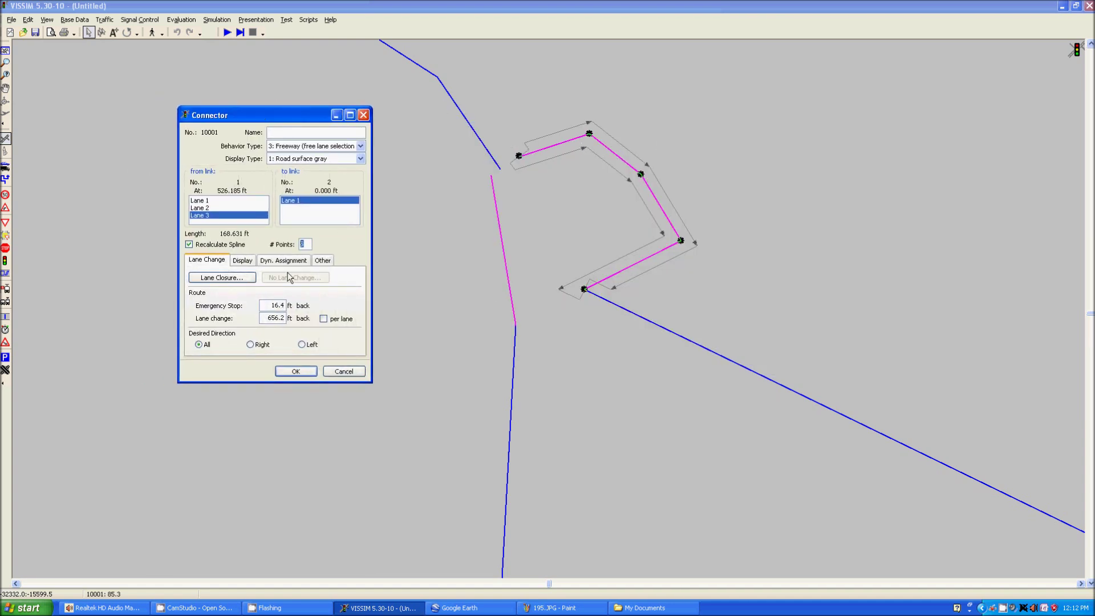
{"action": "type", "text": "15"}
{"action": "left_click", "coordinate": [292, 371]}
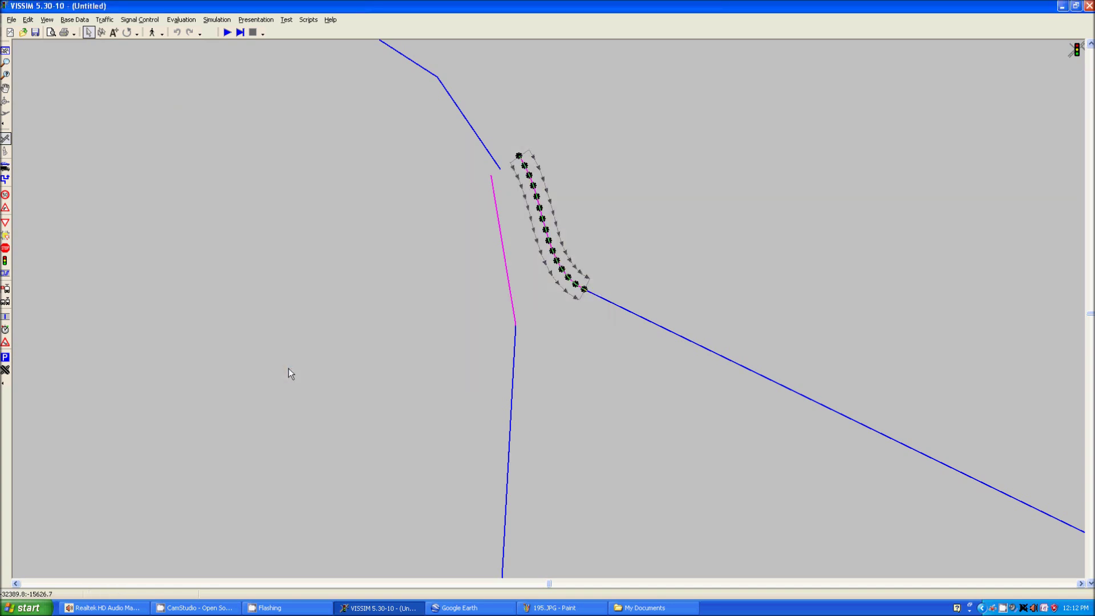
Move link 3's start point up and left and reattach connector 10000 to it.
{"action": "left_click", "coordinate": [542, 317]}
{"action": "scroll", "coordinate": [538, 283], "scroll_direction": "up", "scroll_amount": 2}
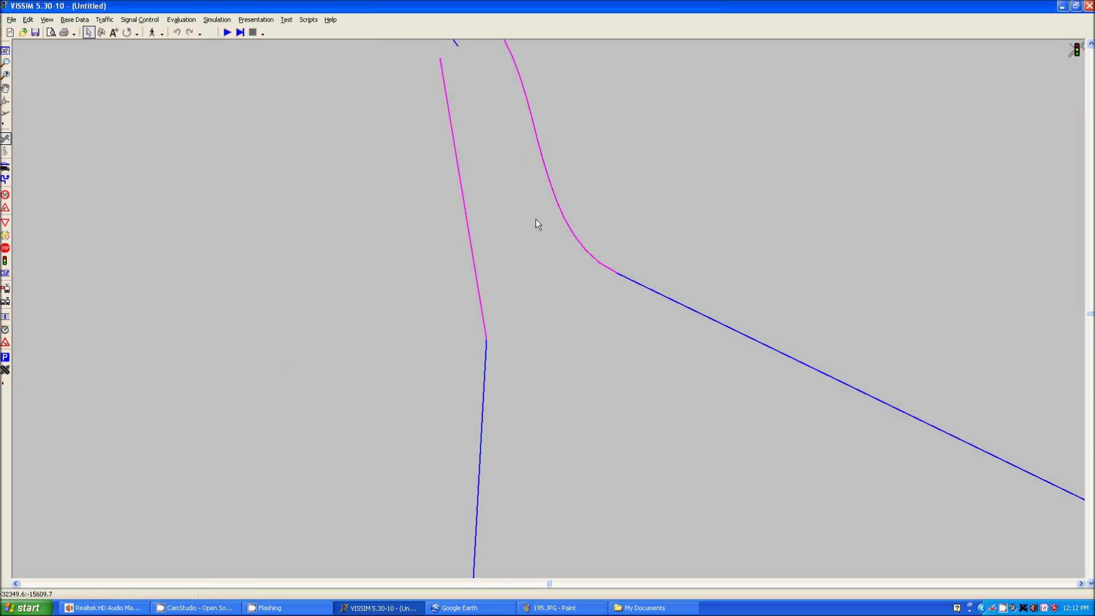
{"action": "left_click_drag", "start_coordinate": [536, 220], "coordinate": [606, 313]}
{"action": "scroll", "coordinate": [607, 342], "scroll_direction": "down", "scroll_amount": 4}
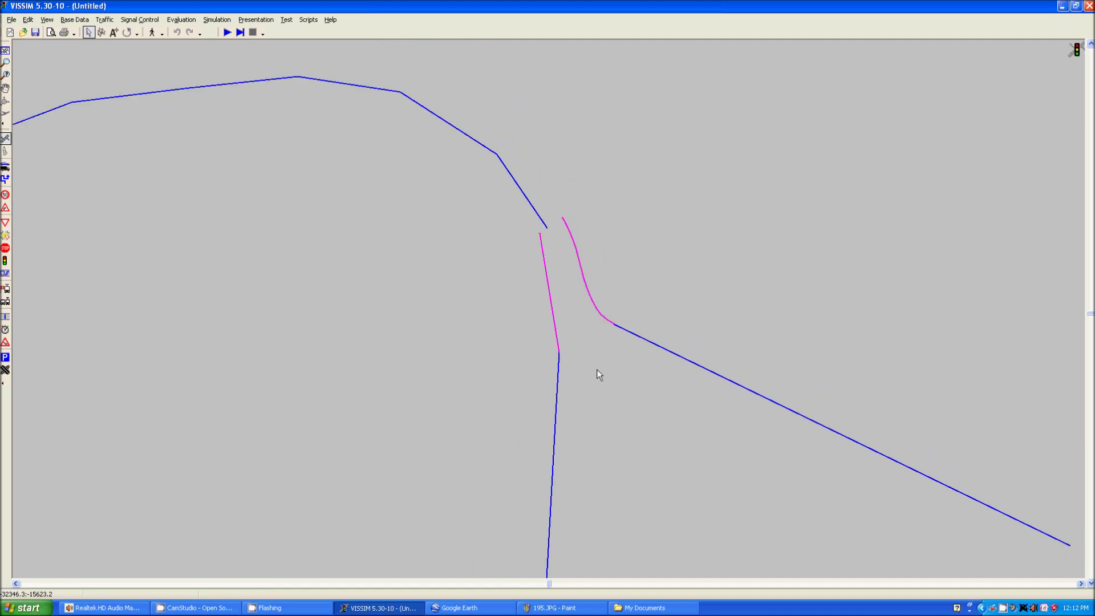
{"action": "left_click_drag", "start_coordinate": [598, 372], "coordinate": [664, 346]}
{"action": "left_click", "coordinate": [624, 361]}
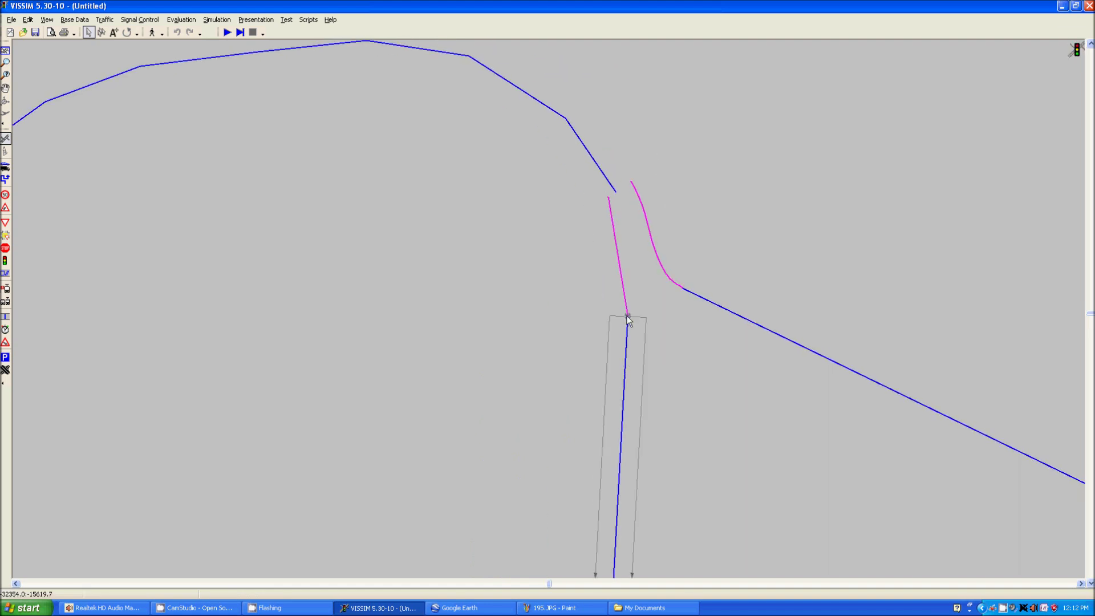
{"action": "left_click_drag", "start_coordinate": [627, 318], "coordinate": [482, 269]}
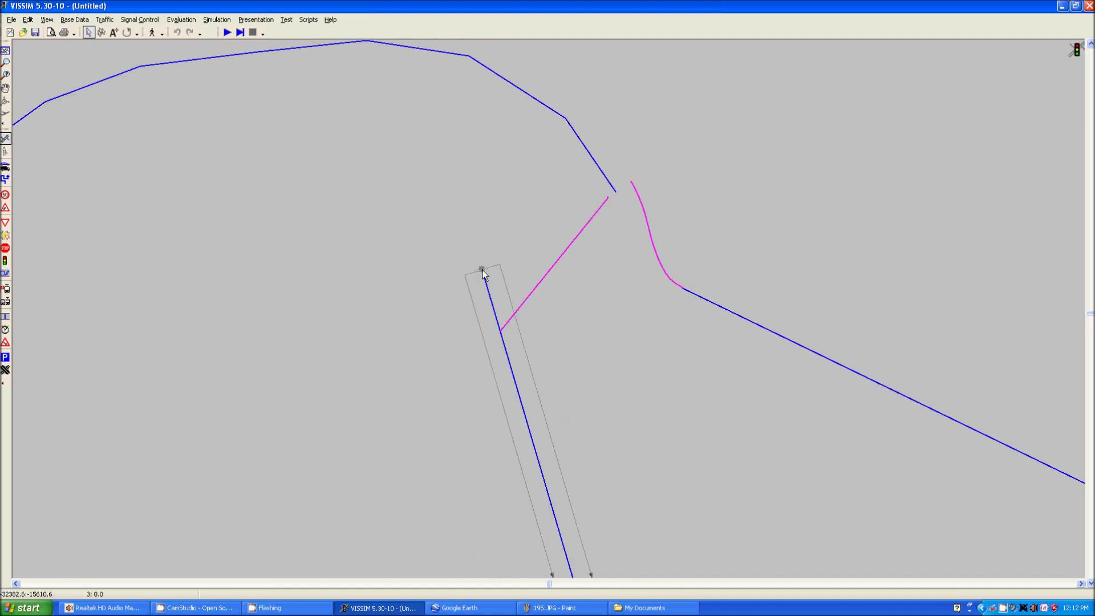
{"action": "left_click", "coordinate": [520, 305]}
{"action": "left_click_drag", "start_coordinate": [486, 269], "coordinate": [482, 270]}
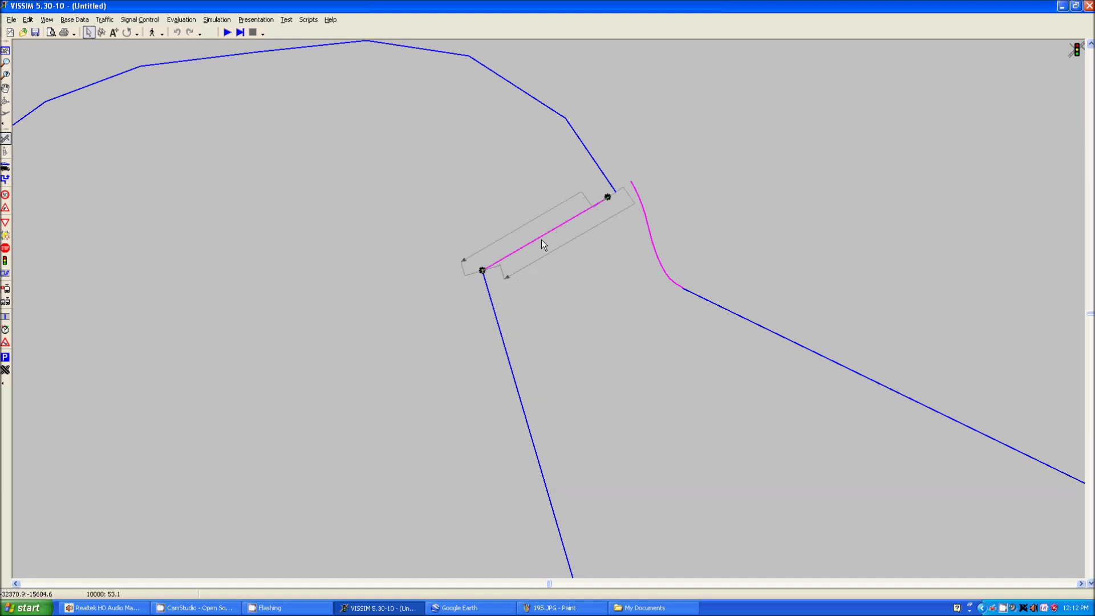
{"action": "left_click_drag", "start_coordinate": [551, 229], "coordinate": [591, 274]}
{"action": "left_click", "coordinate": [566, 341]}
Bend connector 10000 and recalculate it as a 15-point spline.
{"action": "left_click", "coordinate": [539, 239]}
{"action": "left_click_drag", "start_coordinate": [543, 236], "coordinate": [567, 251]}
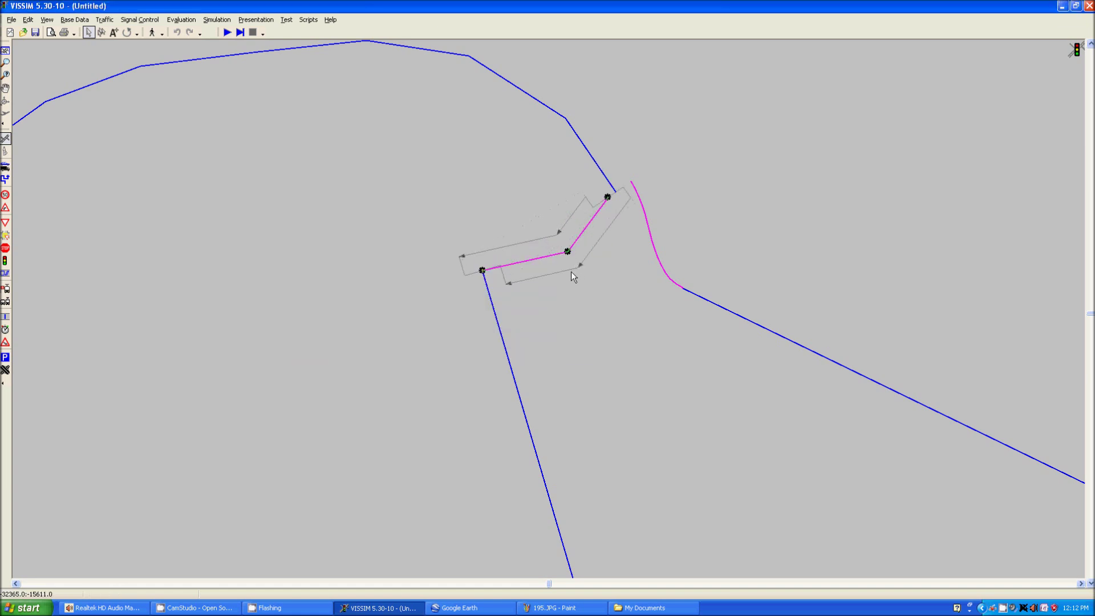
{"action": "double_click", "coordinate": [520, 261]}
{"action": "left_click", "coordinate": [221, 245]}
{"action": "double_click", "coordinate": [303, 245]}
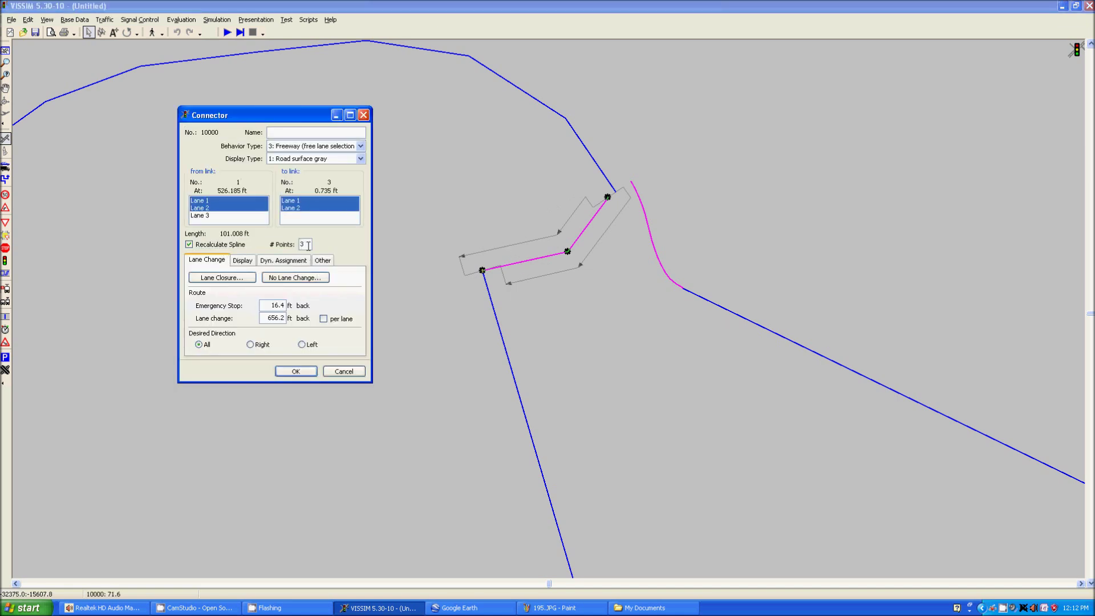
{"action": "type", "text": "15"}
{"action": "key", "text": "Return"}
{"action": "left_click", "coordinate": [615, 321]}
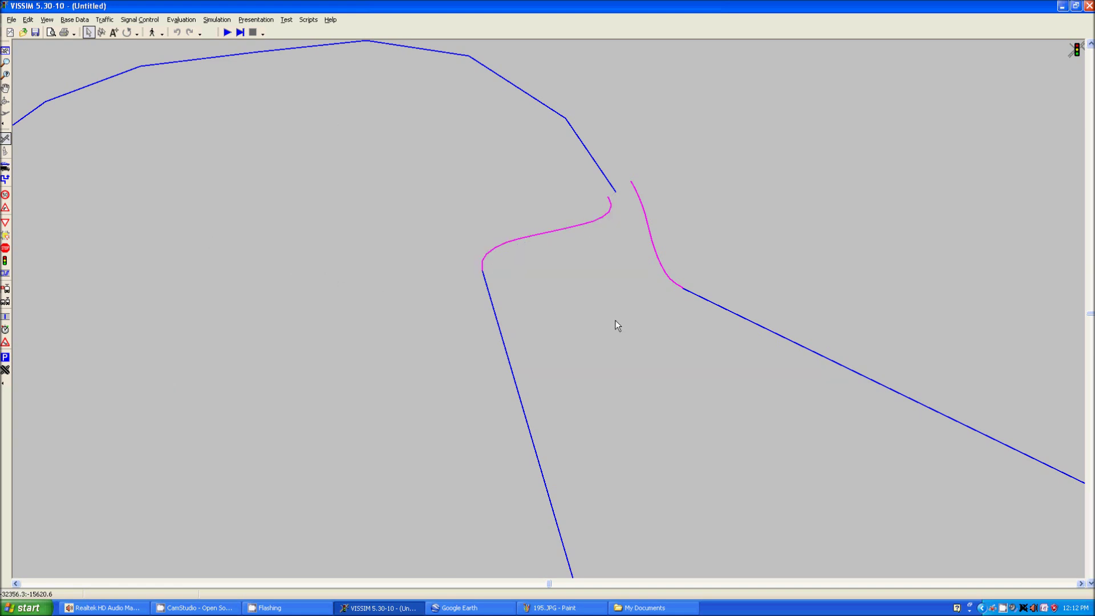
{"action": "scroll", "coordinate": [611, 279], "scroll_direction": "up", "scroll_amount": 3}
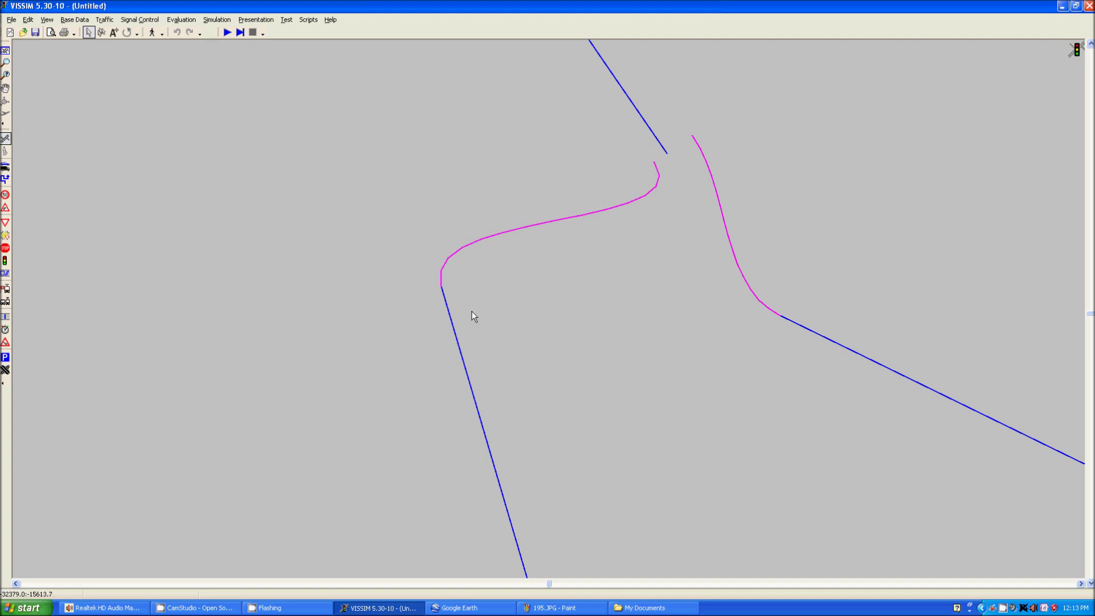
{"action": "scroll", "coordinate": [620, 340], "scroll_direction": "down", "scroll_amount": 2}
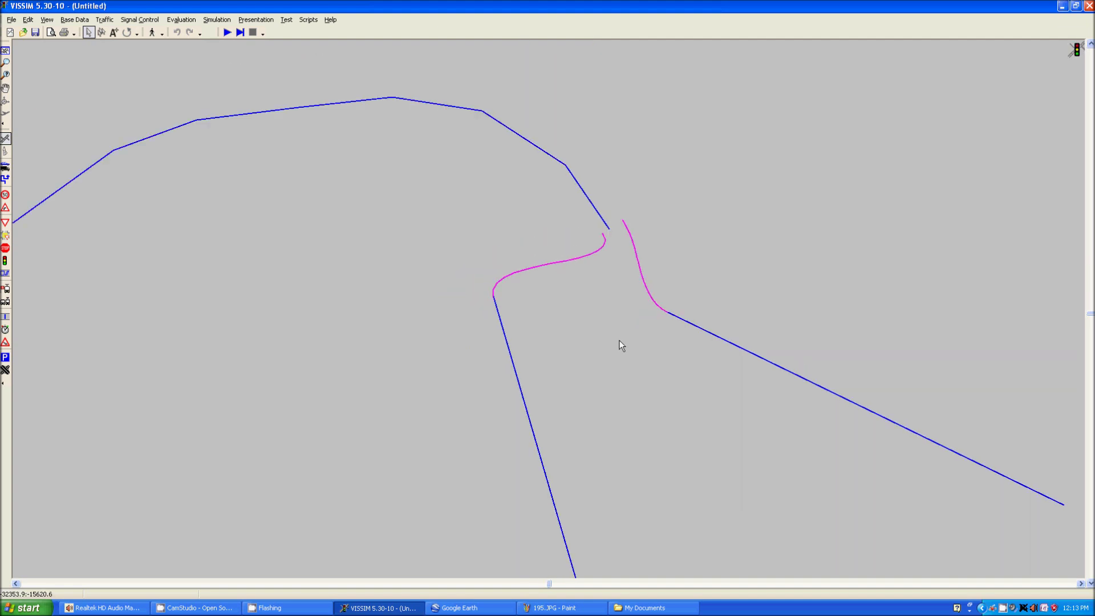
{"action": "key", "text": "ctrl+a"}
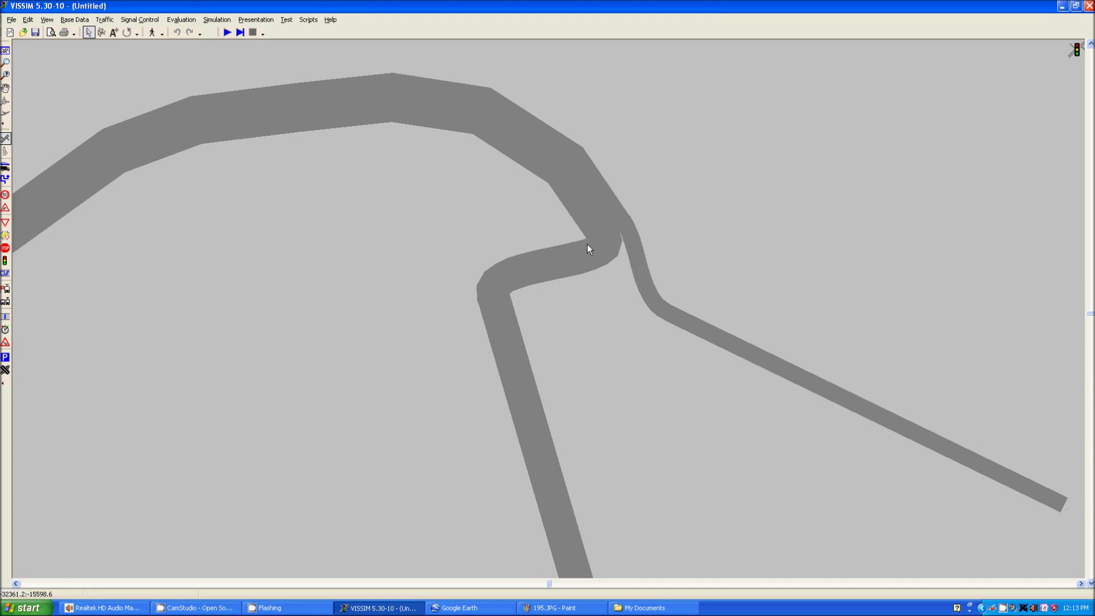
{"action": "key", "text": "ctrl+a"}
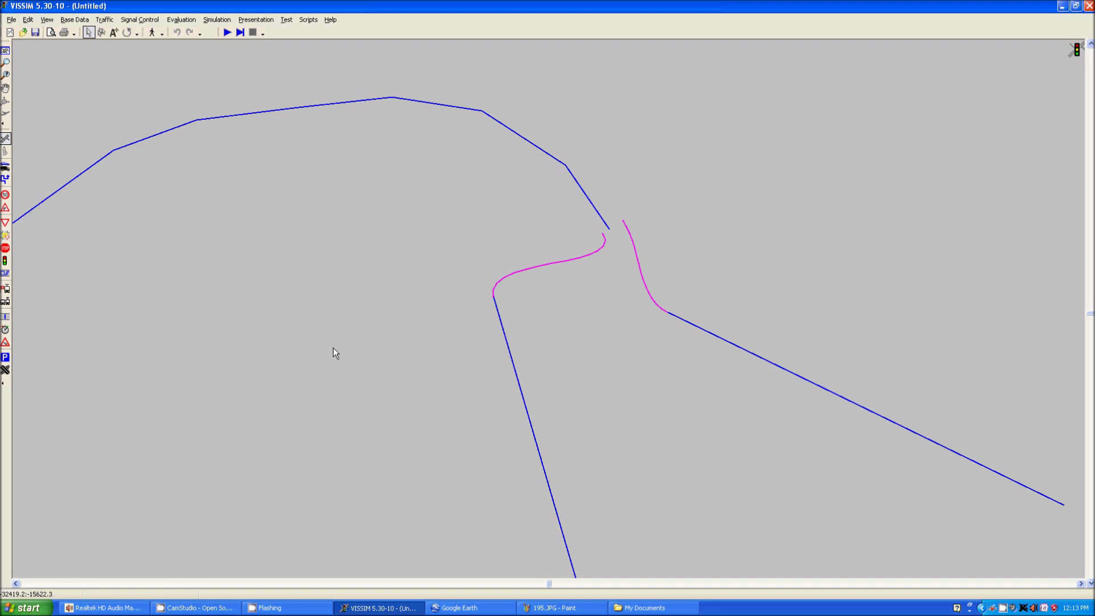
{"action": "left_click_drag", "start_coordinate": [335, 353], "coordinate": [405, 298]}
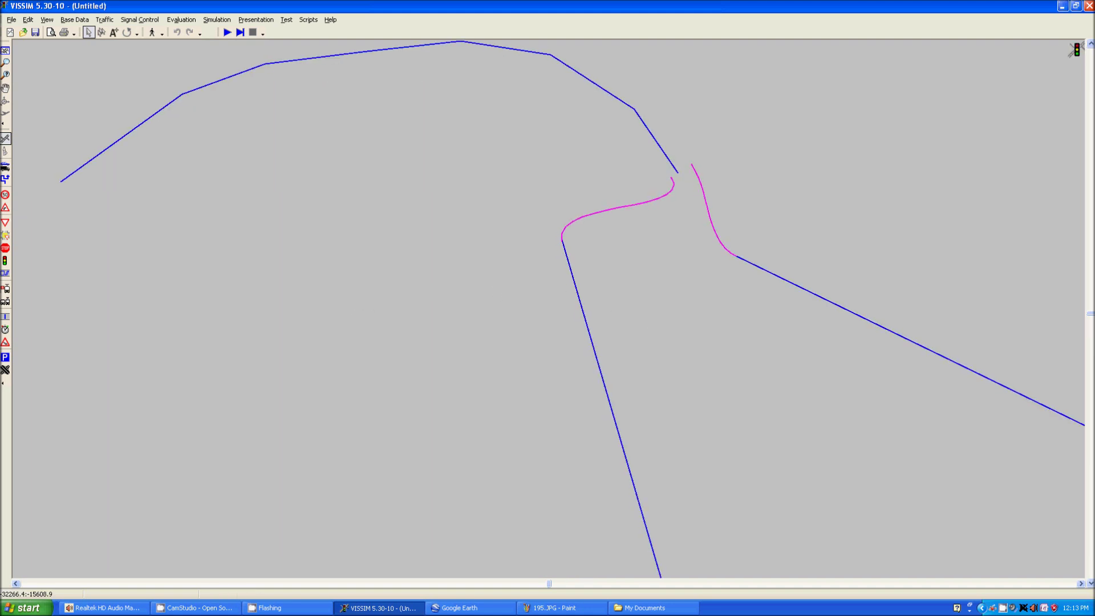